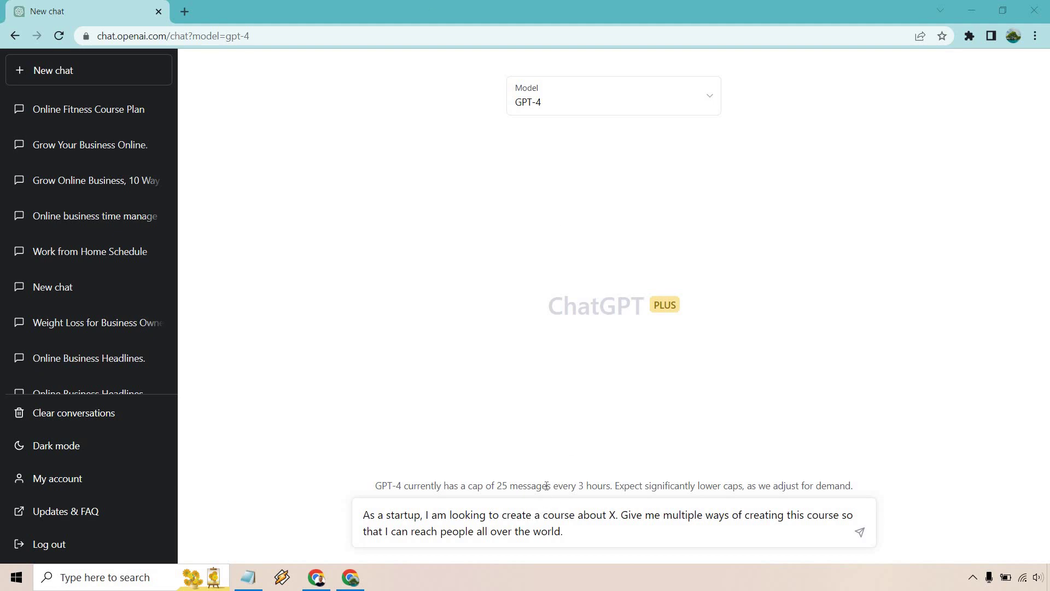
# - Replace the first placeholder X in the template prompt with 'course'
pyautogui.doubleClick(562, 514)
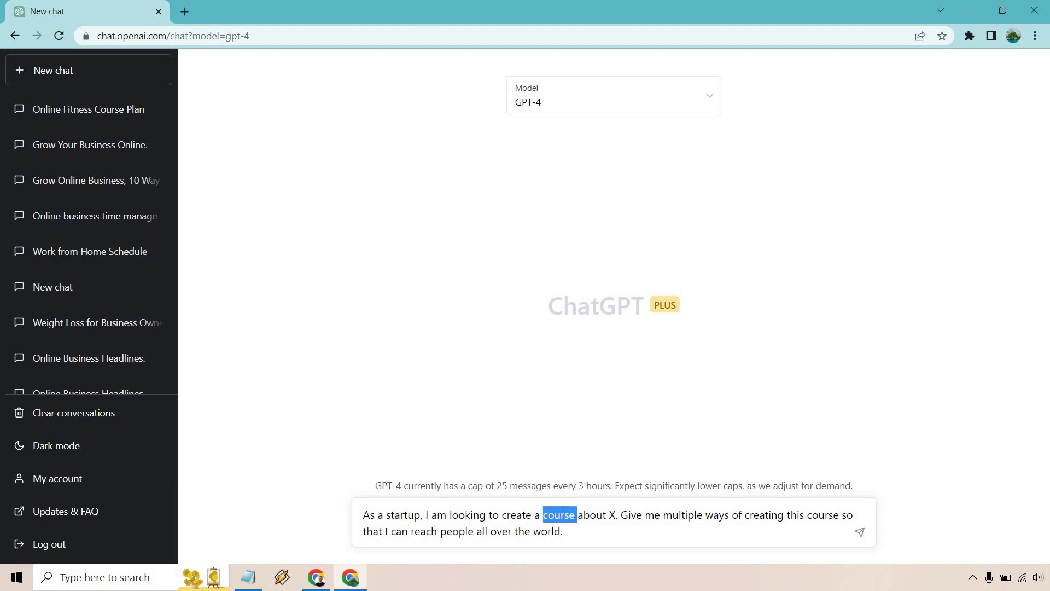
pyautogui.write('X')
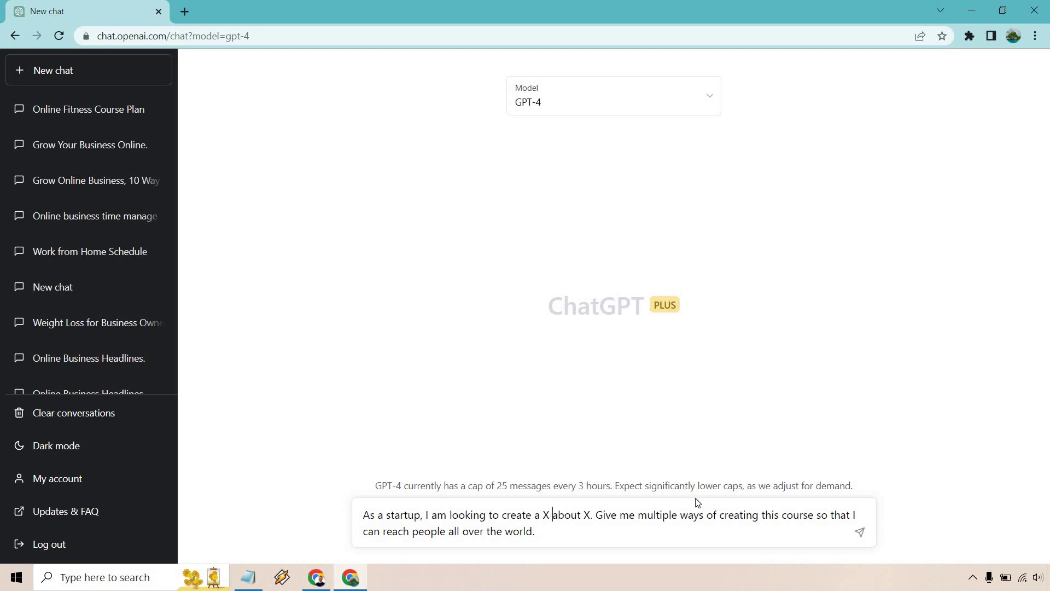
pyautogui.doubleClick(724, 514)
pyautogui.moveTo(791, 515); pyautogui.dragTo(815, 517)
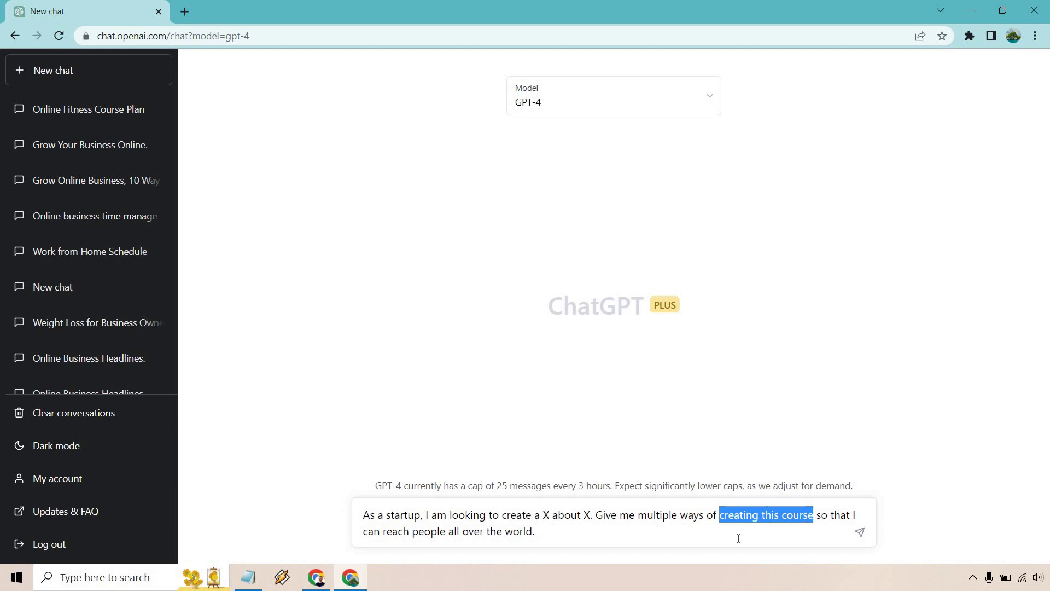
pyautogui.click(554, 518)
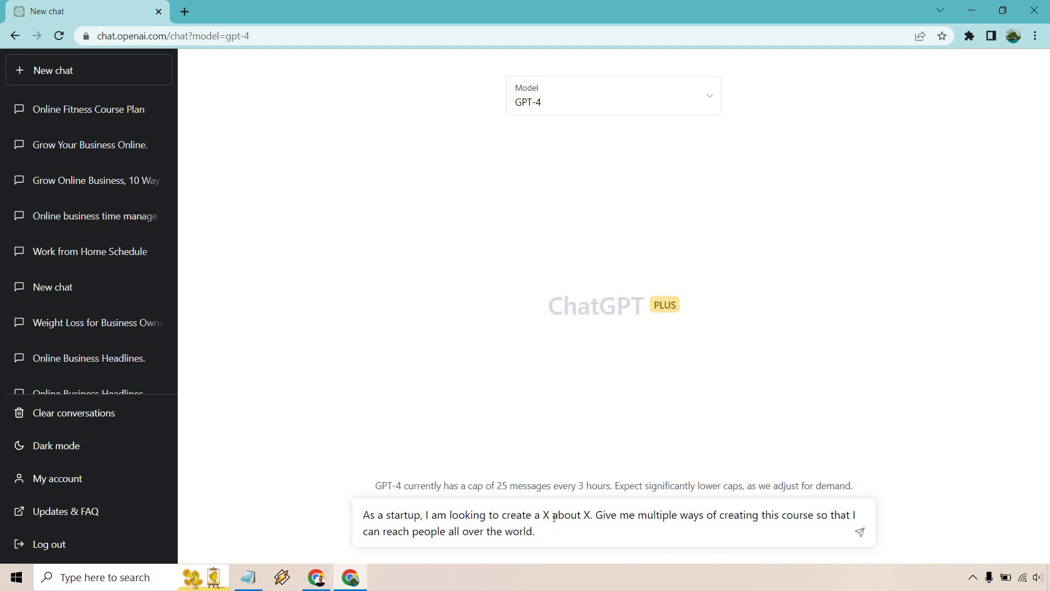
pyautogui.press('BackSpace')
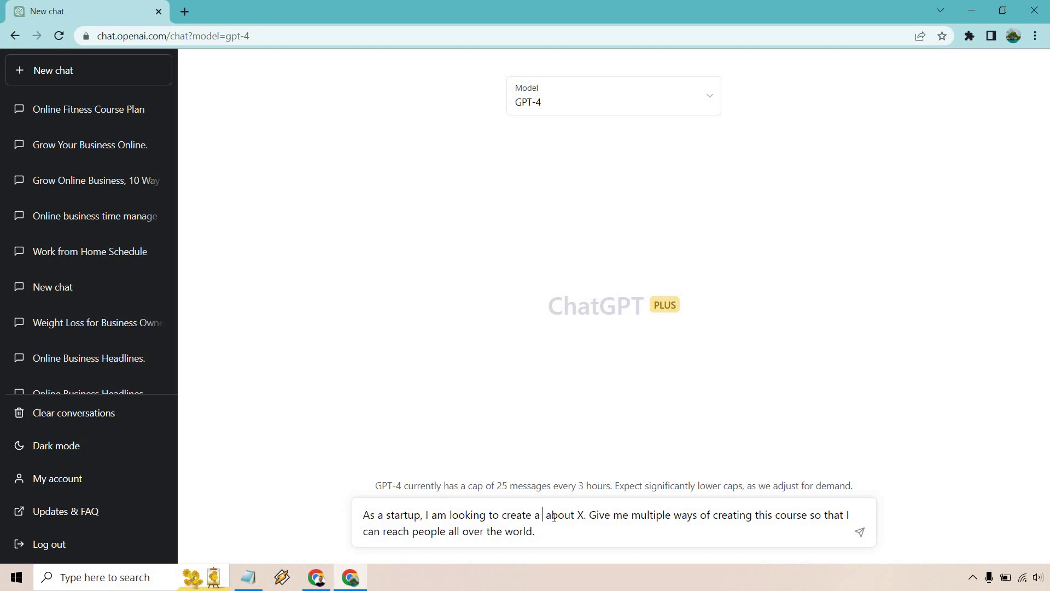
pyautogui.write('course')
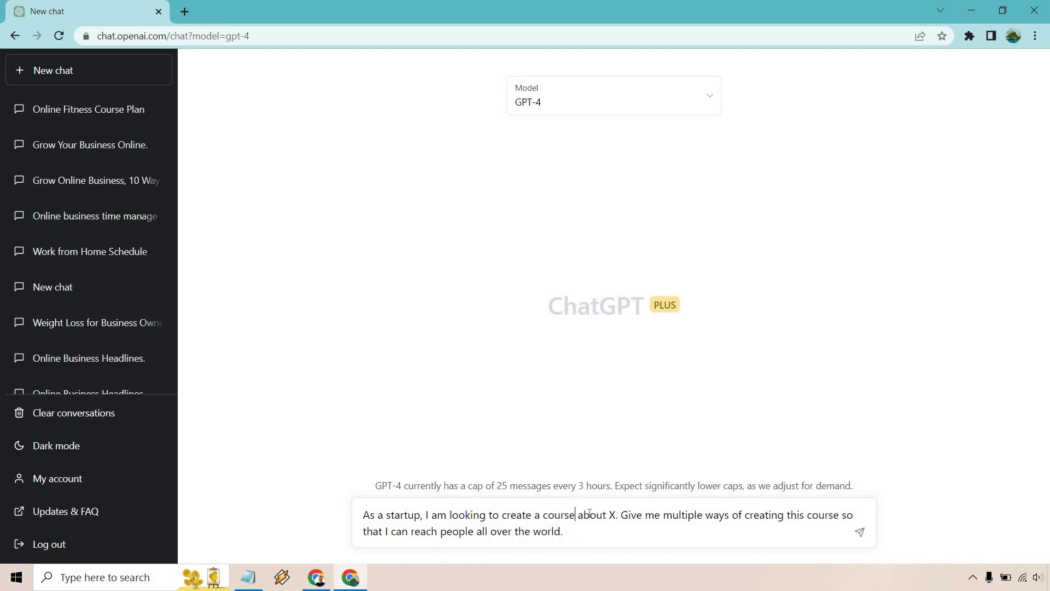
# - Fill the topic placeholder with 'getting six pack abs' and send the prompt to GPT-4
pyautogui.click(617, 515)
pyautogui.press('BackSpace')
pyautogui.write('gett')
pyautogui.write('ing')
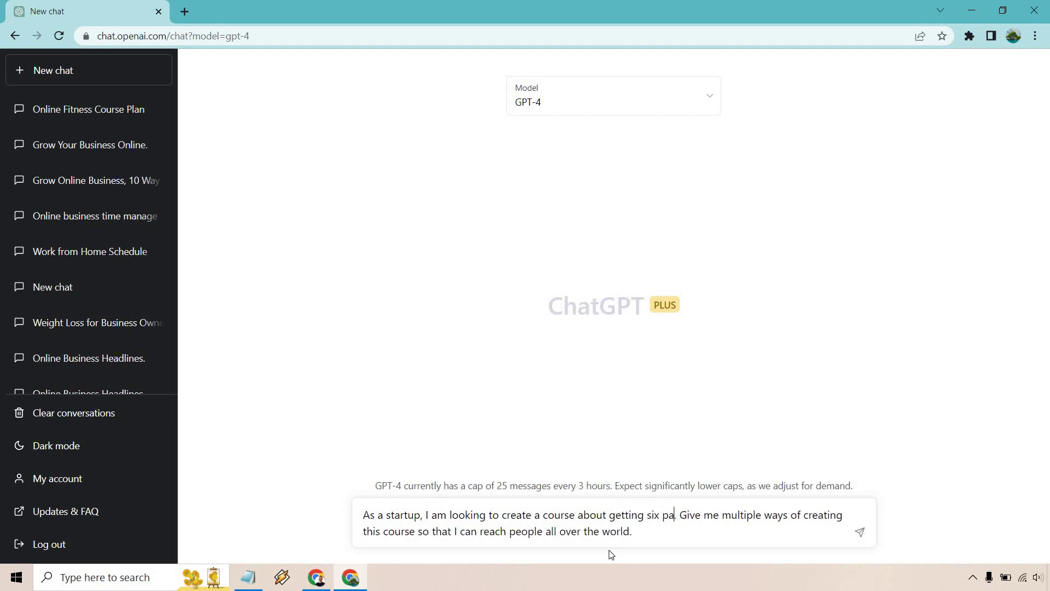
pyautogui.write(' six pack abs')
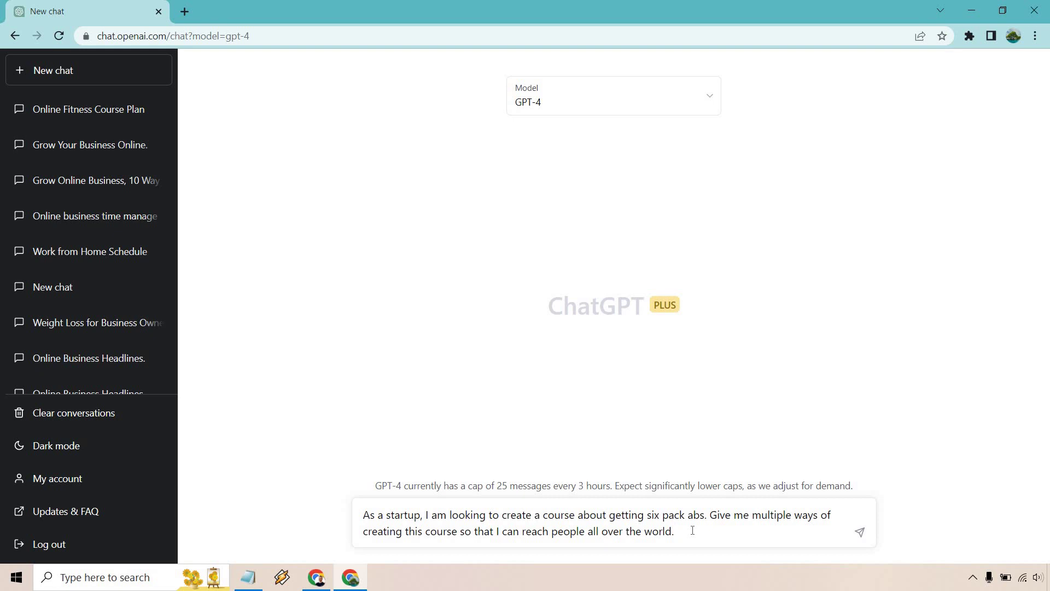
pyautogui.press('Return')
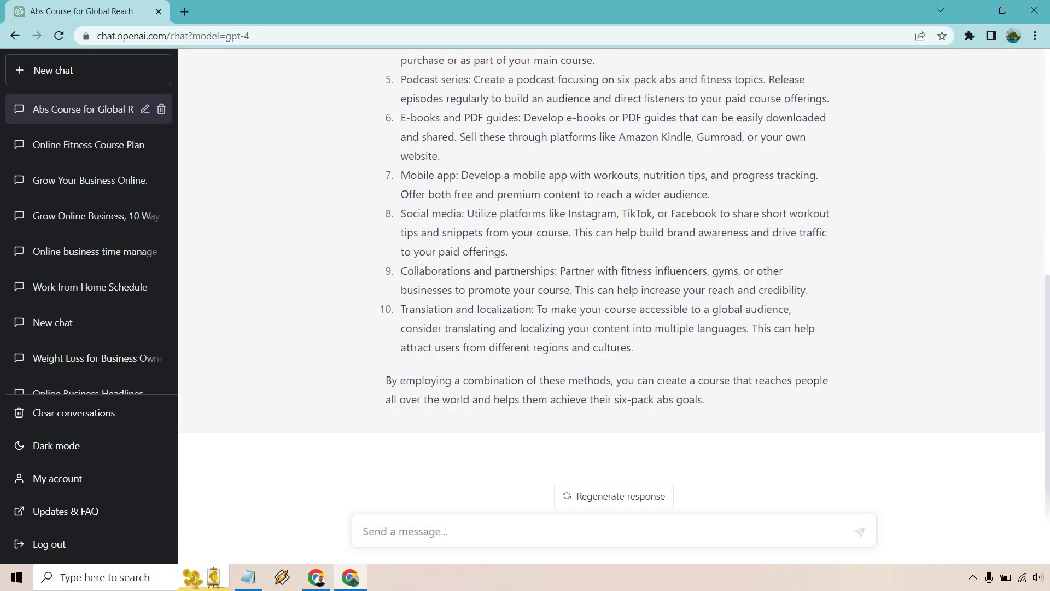
# - Read through GPT-4's ten-way answer, briefly highlighting the first method's description
pyautogui.scroll(6, 917, 422)
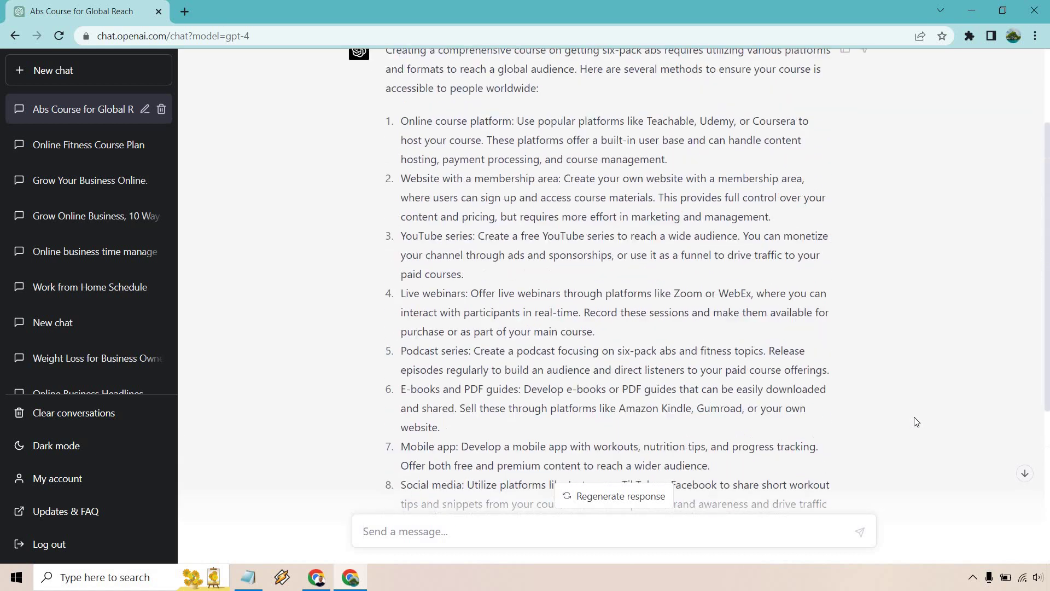
pyautogui.scroll(1, 917, 422)
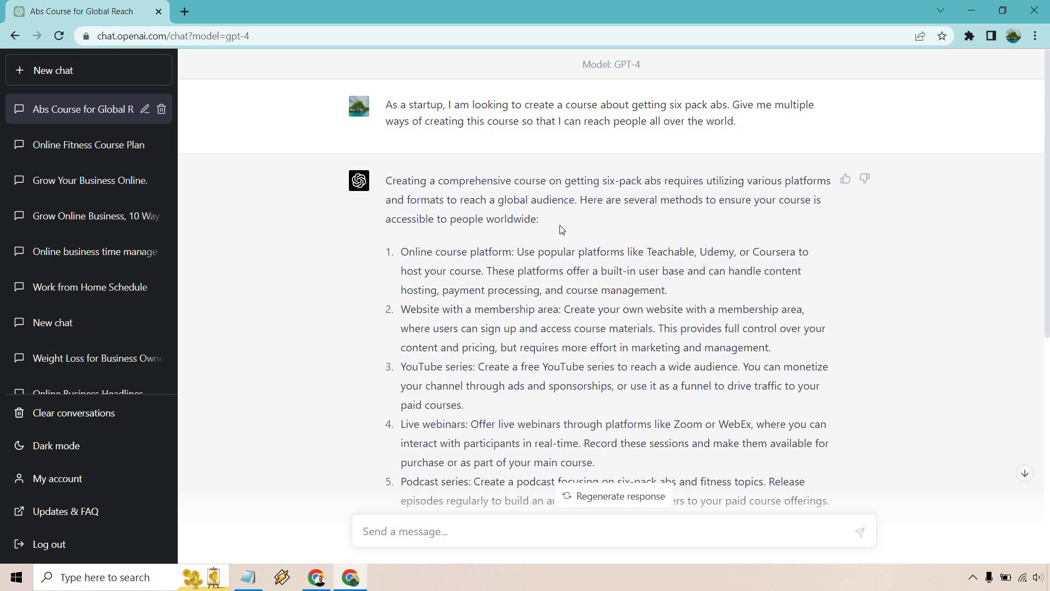
pyautogui.moveTo(519, 250); pyautogui.dragTo(684, 287)
pyautogui.click(720, 287)
pyautogui.scroll(-2, 916, 282)
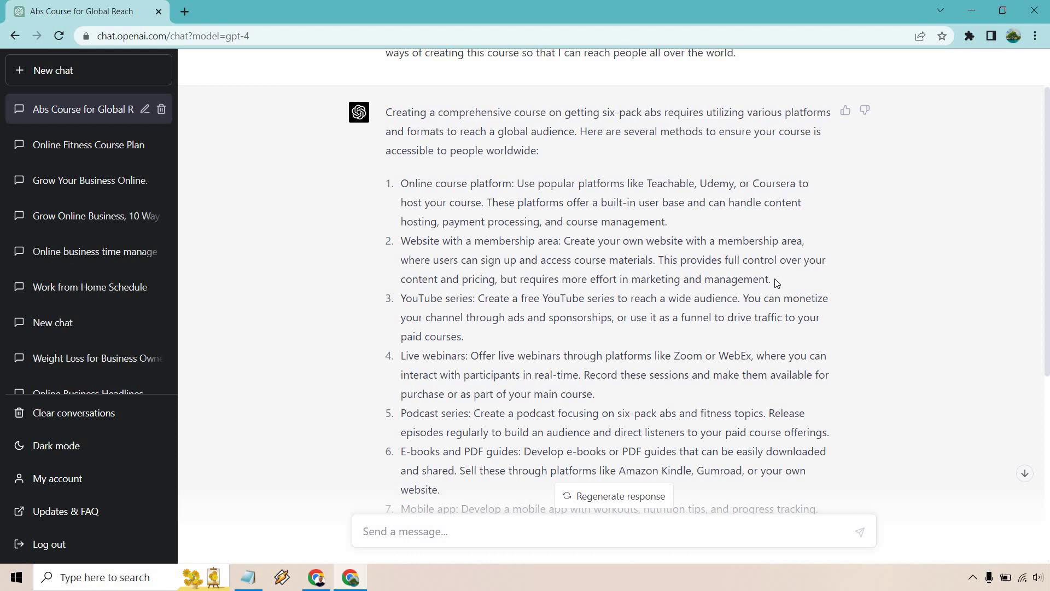
pyautogui.moveTo(774, 280); pyautogui.dragTo(399, 185)
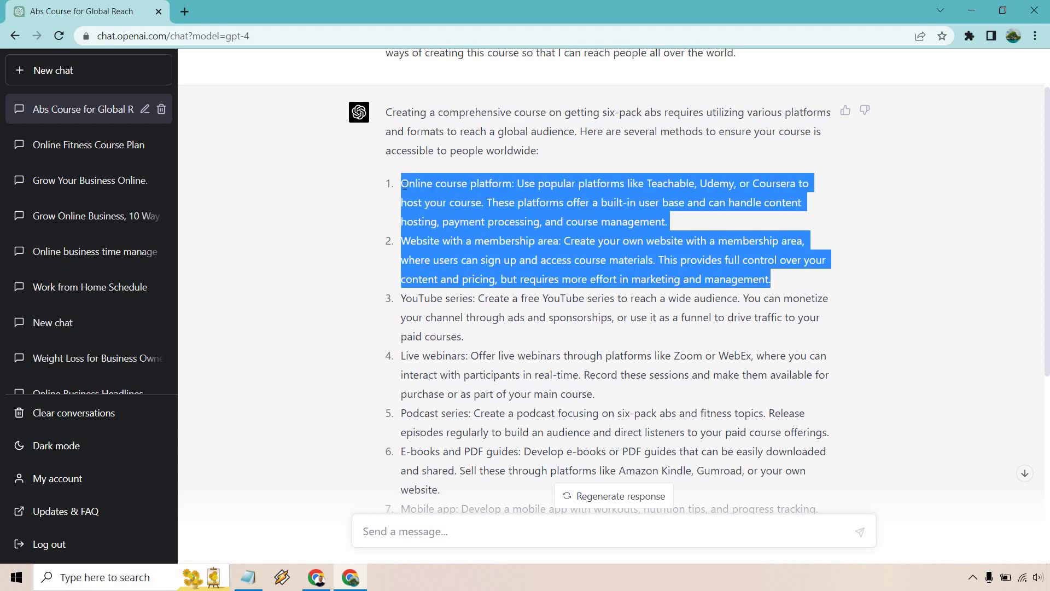
pyautogui.click(488, 265)
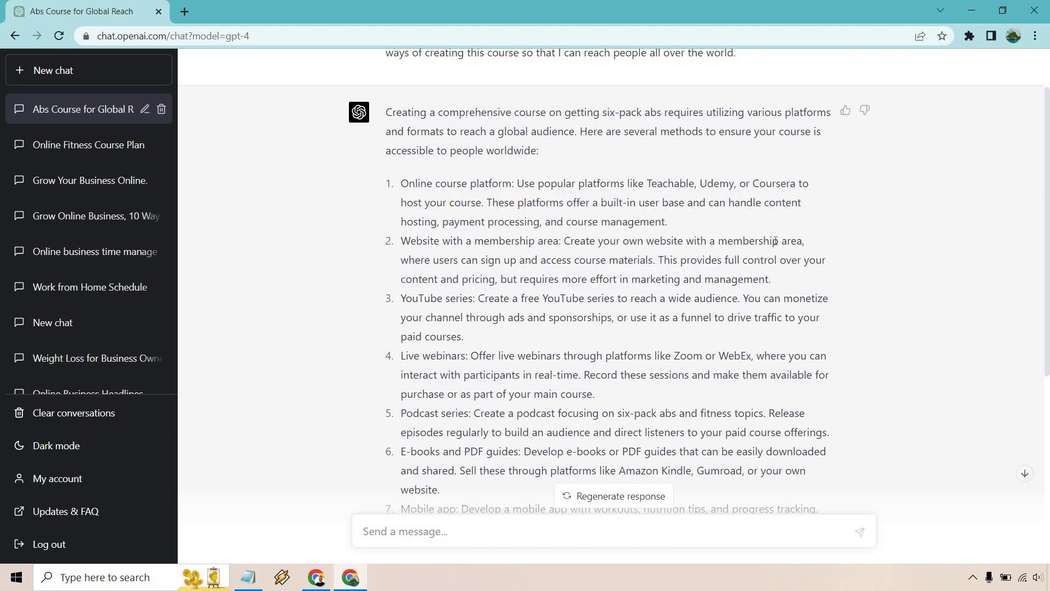
pyautogui.scroll(-1, 884, 257)
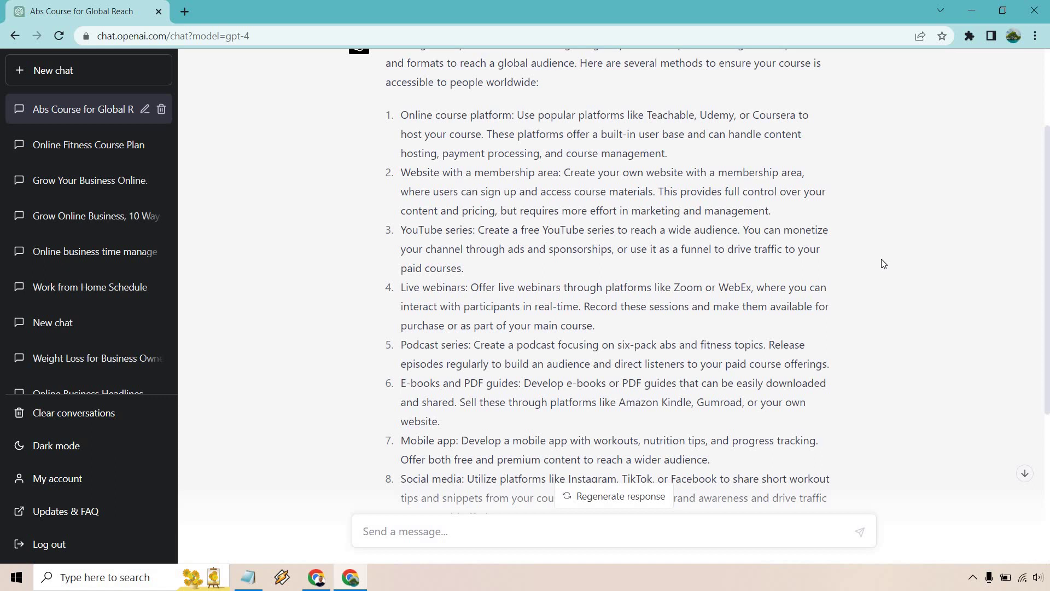
pyautogui.scroll(-1, 883, 264)
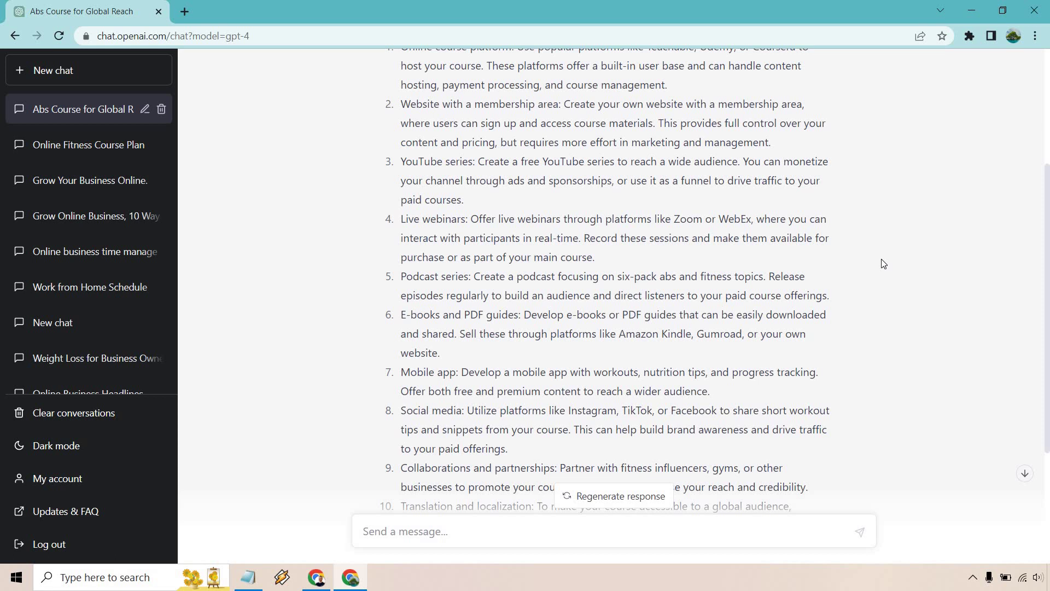
pyautogui.scroll(-1, 884, 264)
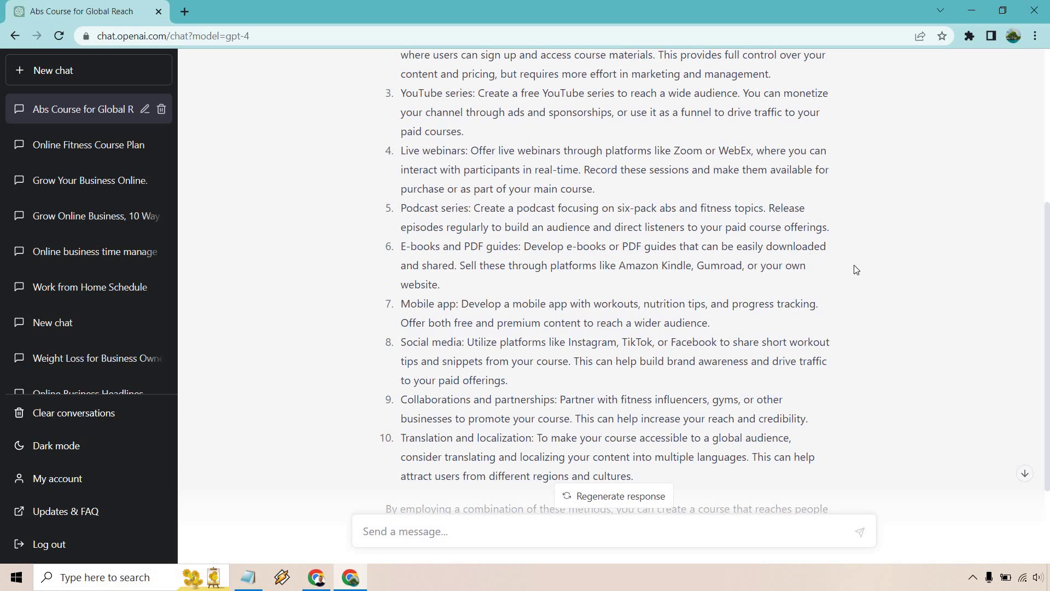
pyautogui.scroll(-1, 856, 269)
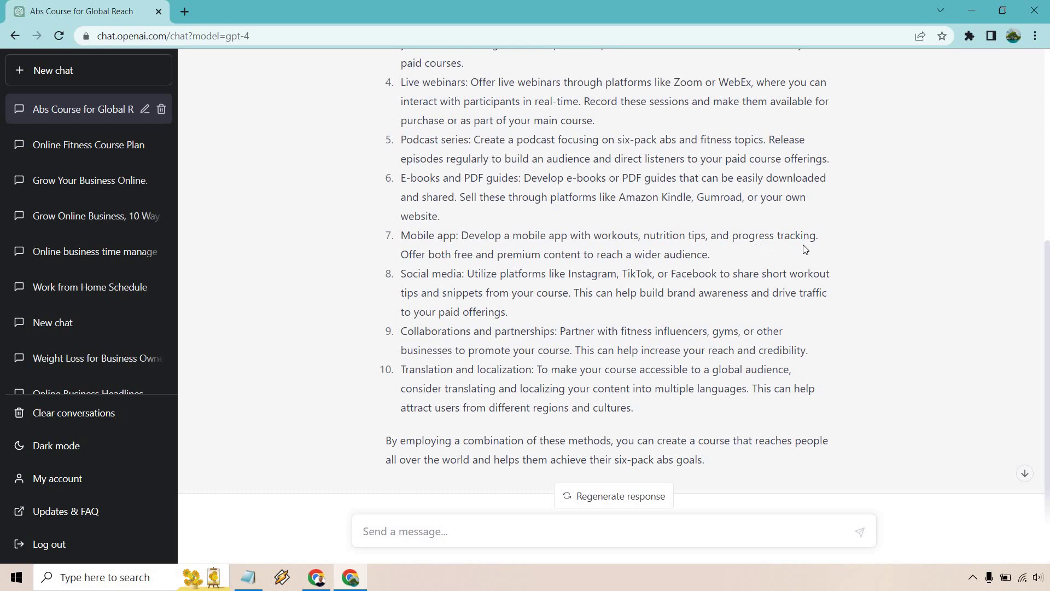
pyautogui.scroll(-1, 853, 253)
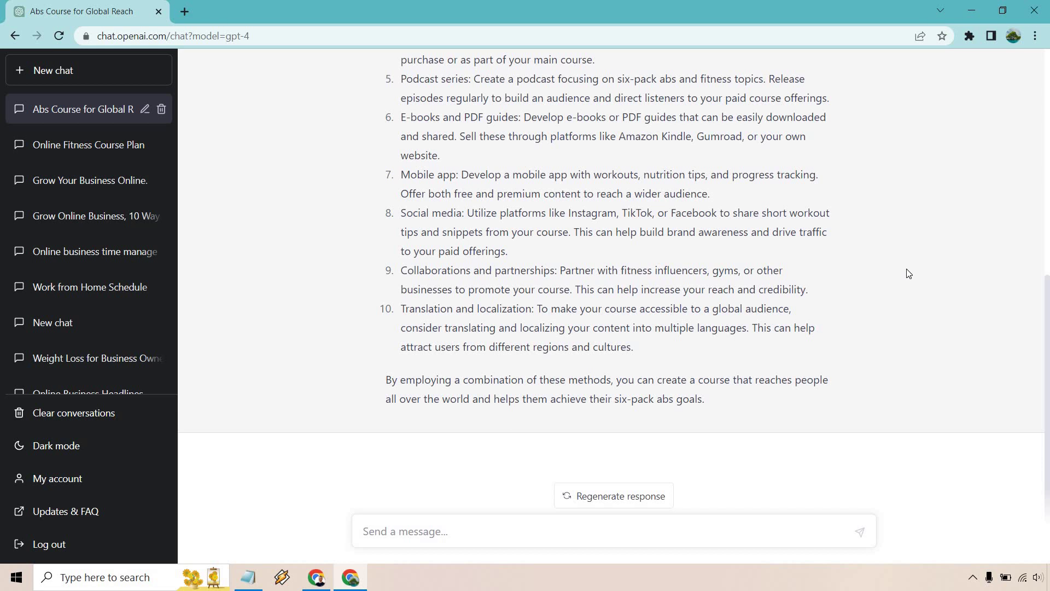
# - Start a new conversation using the GPT-4 model
pyautogui.scroll(10, 908, 272)
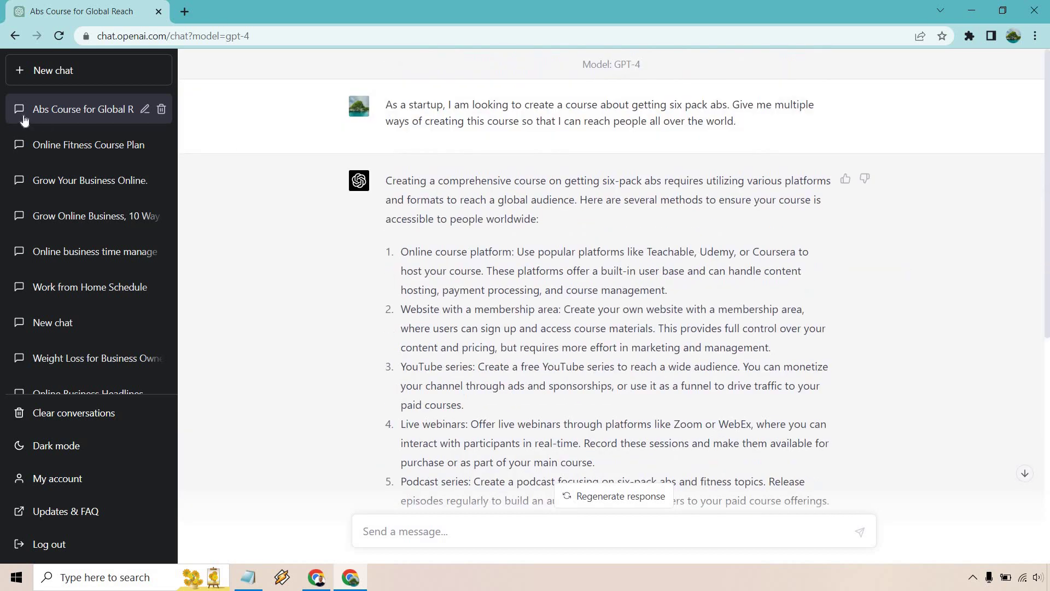
pyautogui.click(44, 70)
pyautogui.click(518, 109)
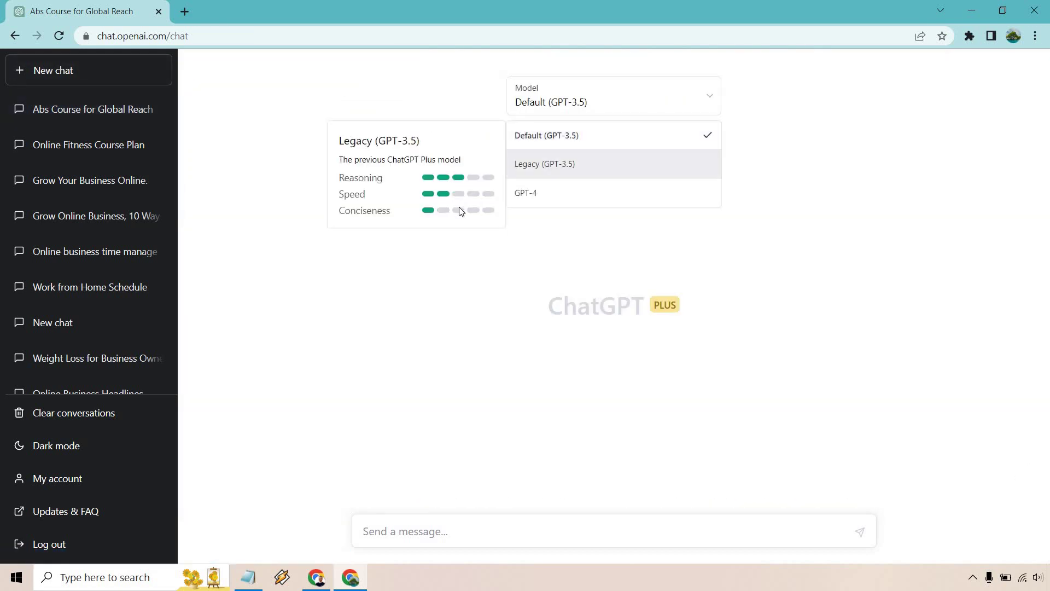
pyautogui.click(533, 192)
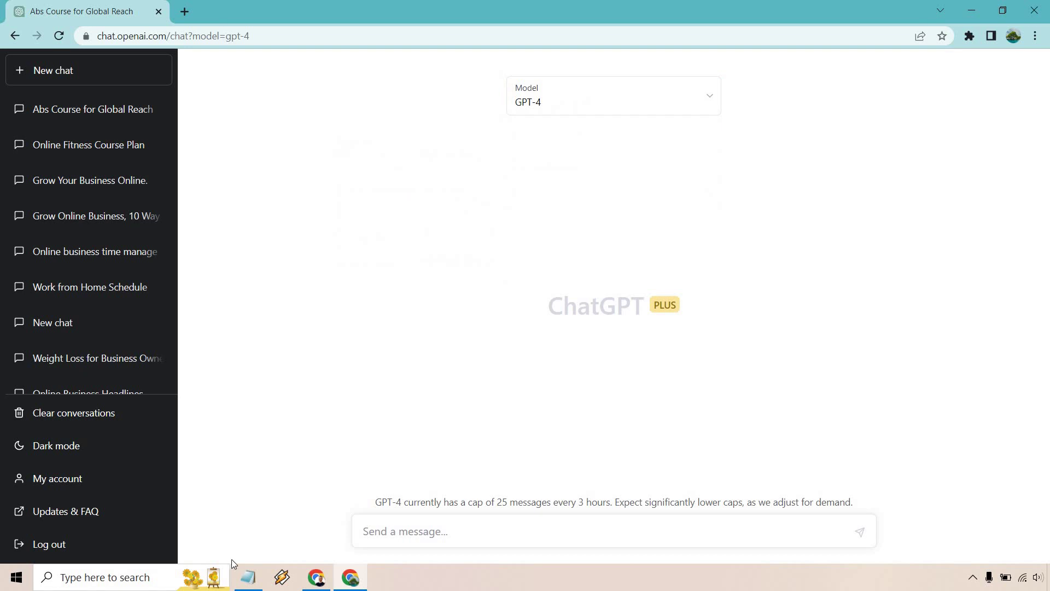
# - Paste the $500 business plan prompt, swapping '(more detail from previous)' for the website, Udemy and $97 details
pyautogui.write('Write a startup business plan for creating my 6 pack abs course (more detail from previous). I will have $500 to work with getting this online business started.')
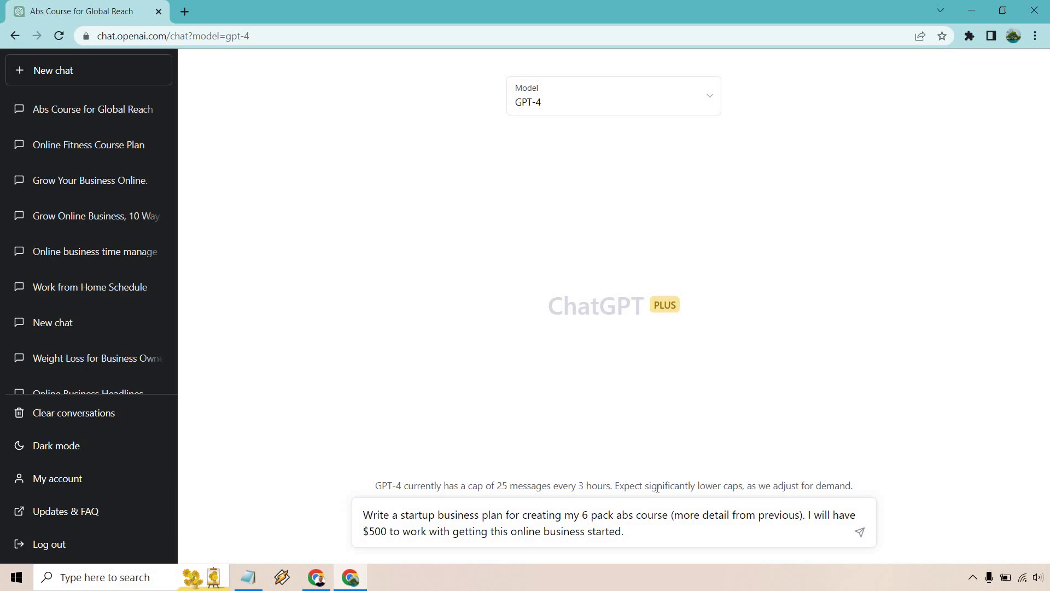
pyautogui.moveTo(668, 514); pyautogui.dragTo(803, 509)
pyautogui.press('BackSpace')
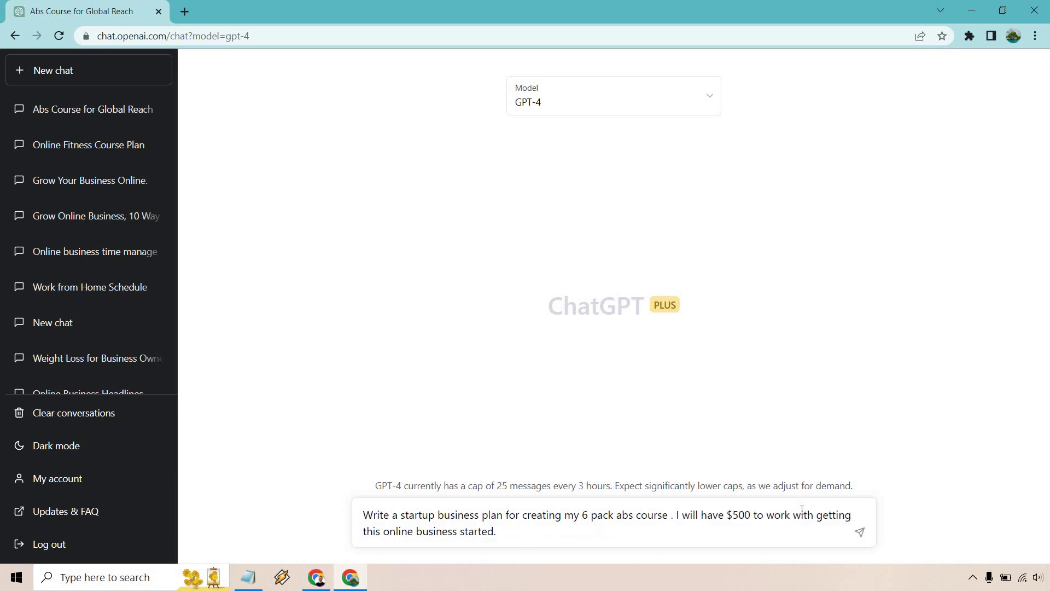
pyautogui.write('where I will be offering it on my website, as well as on Udemy to get some extra traffic. The course will cost $97 on both platforms')
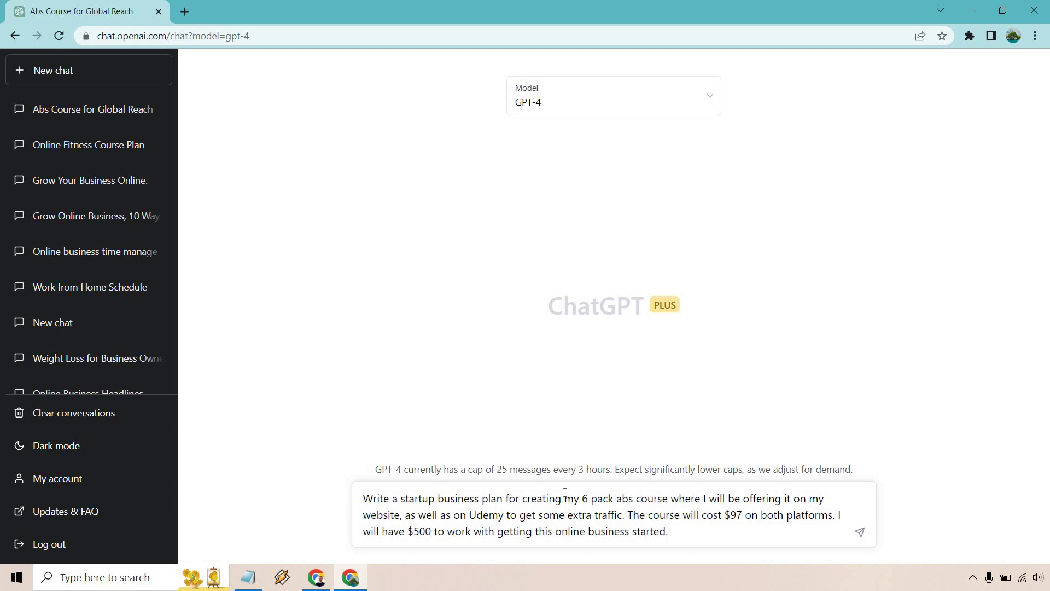
# - Send the business plan request to GPT-4 and scroll through the reply
pyautogui.click(860, 532)
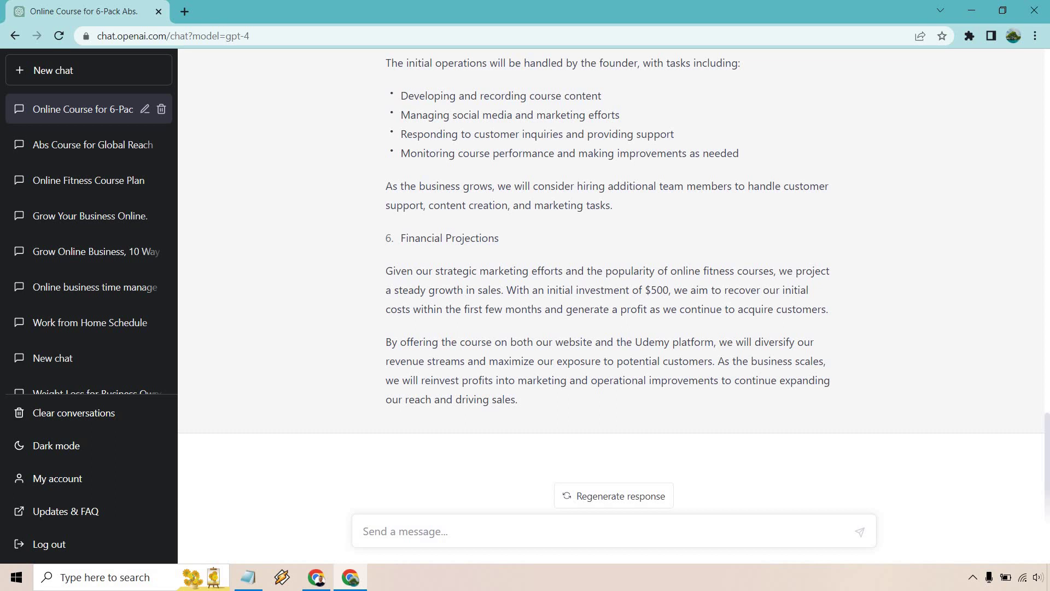
pyautogui.scroll(20, 981, 458)
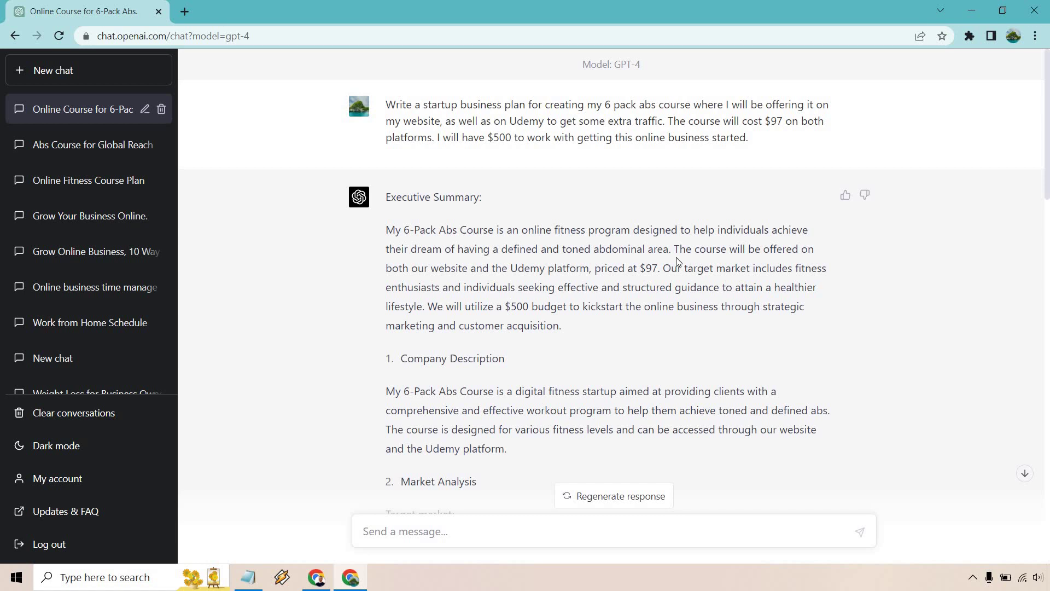
pyautogui.scroll(-3, 679, 260)
pyautogui.scroll(-3, 497, 221)
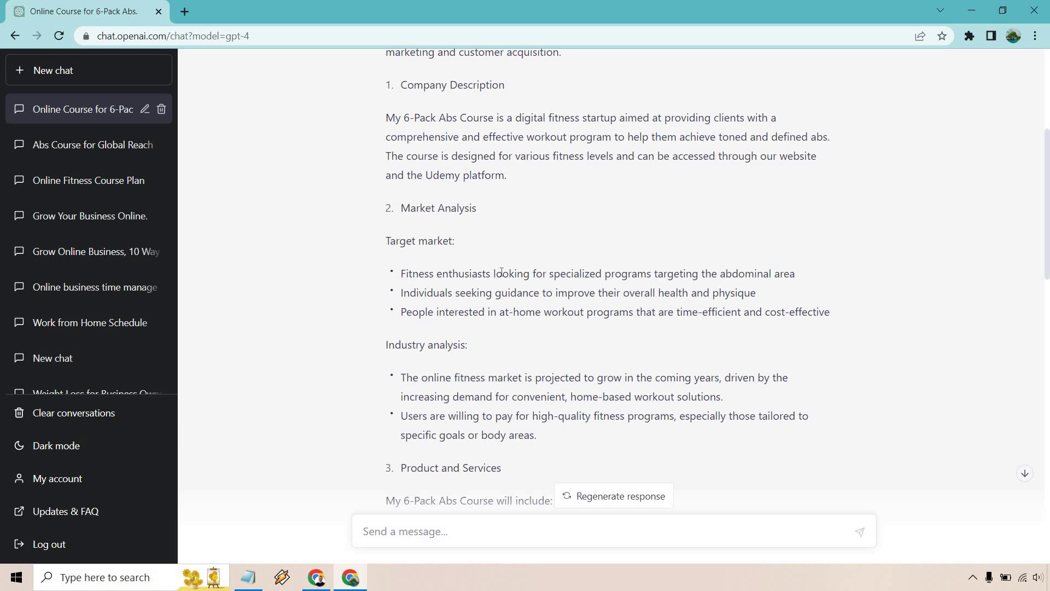
pyautogui.scroll(-1, 509, 262)
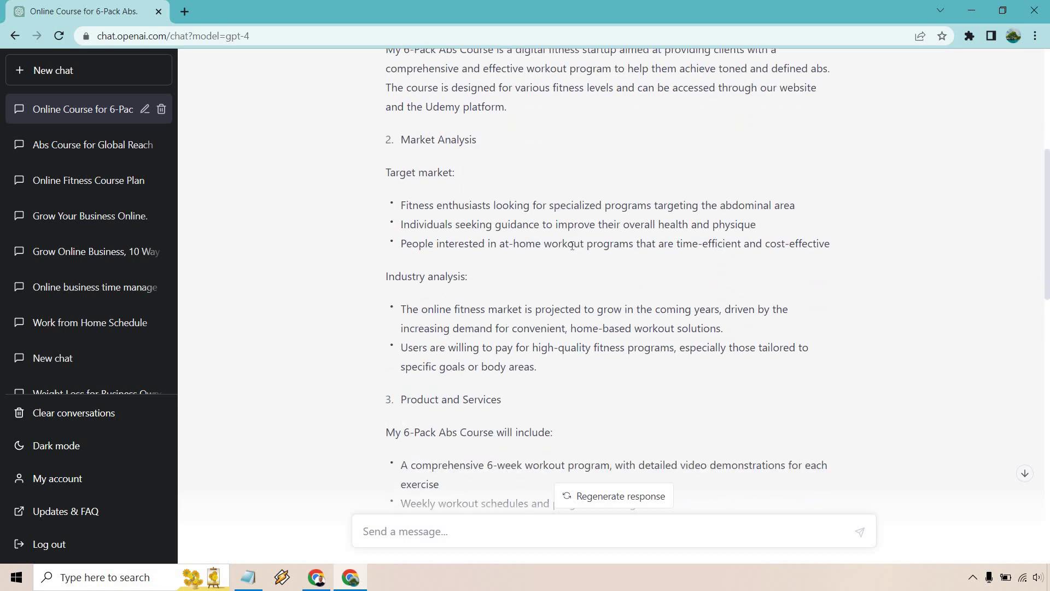
pyautogui.scroll(-2, 572, 246)
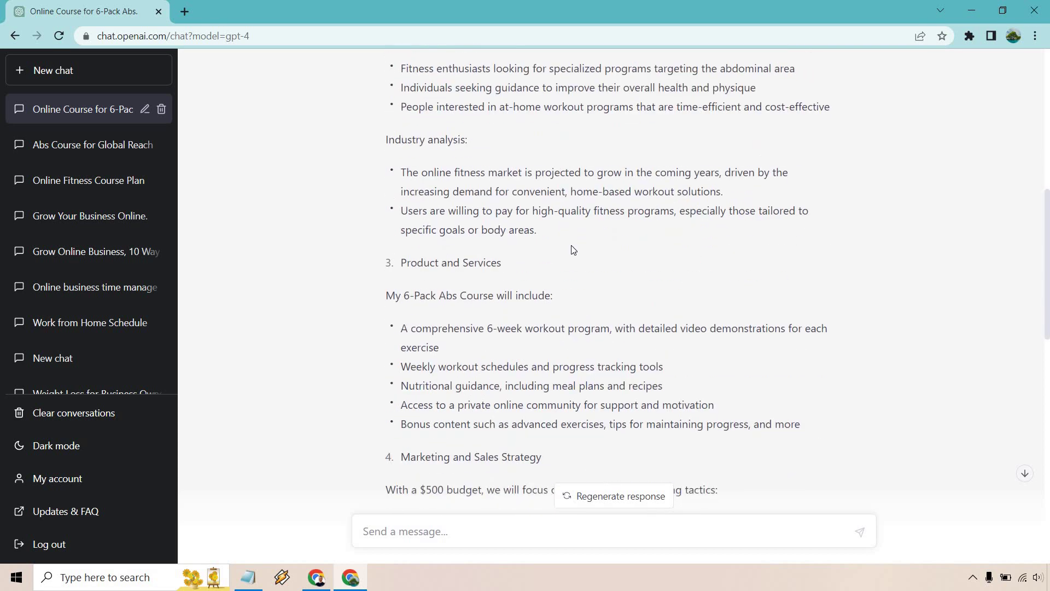
pyautogui.scroll(-1, 572, 248)
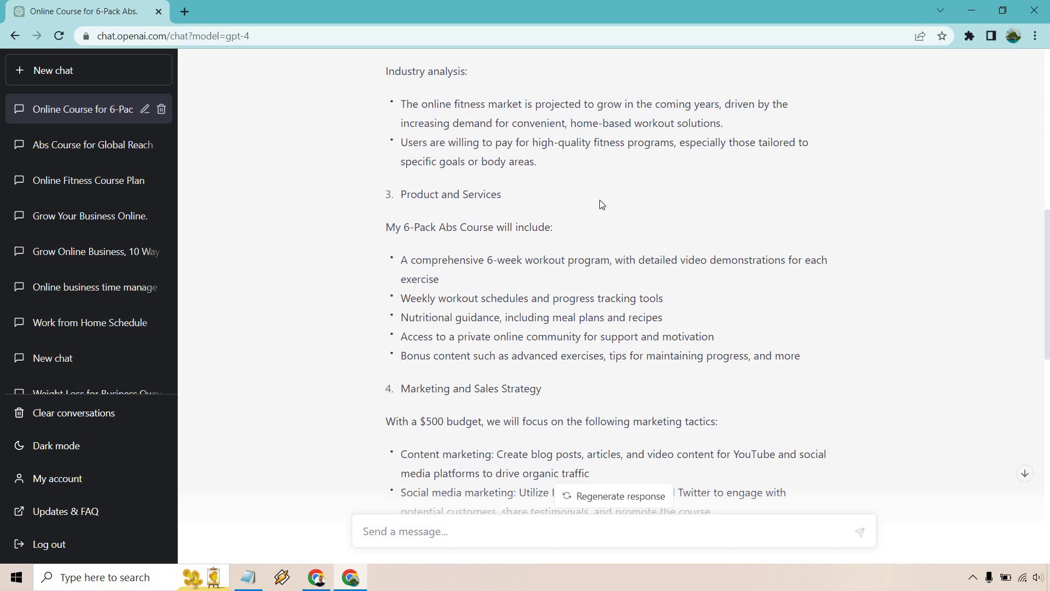
pyautogui.scroll(-4, 788, 214)
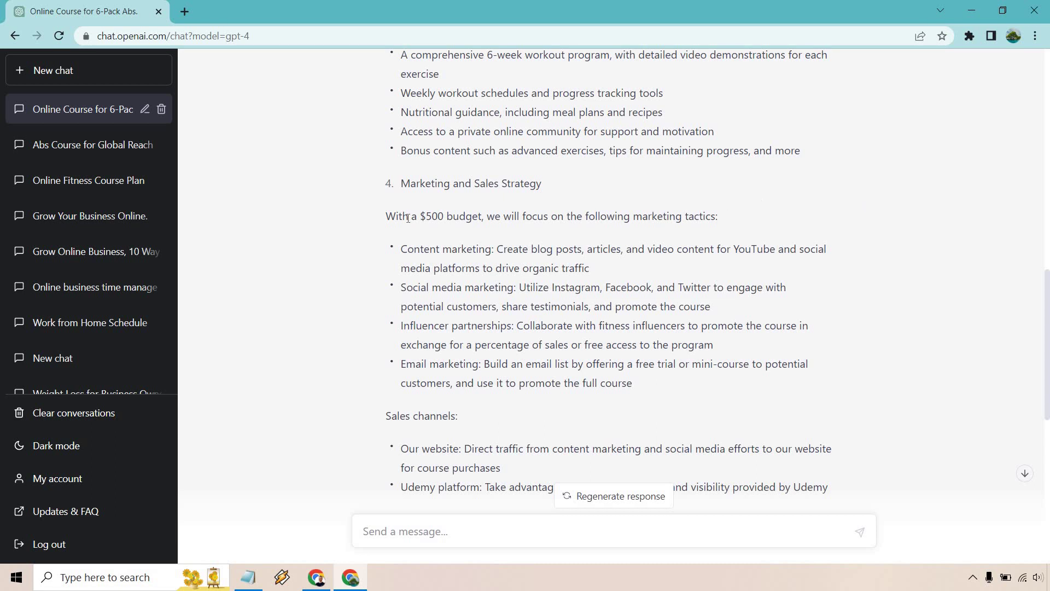
# - Highlight the $500 marketing tactics sentence and the Sales channels bullets
pyautogui.moveTo(387, 216); pyautogui.dragTo(717, 202)
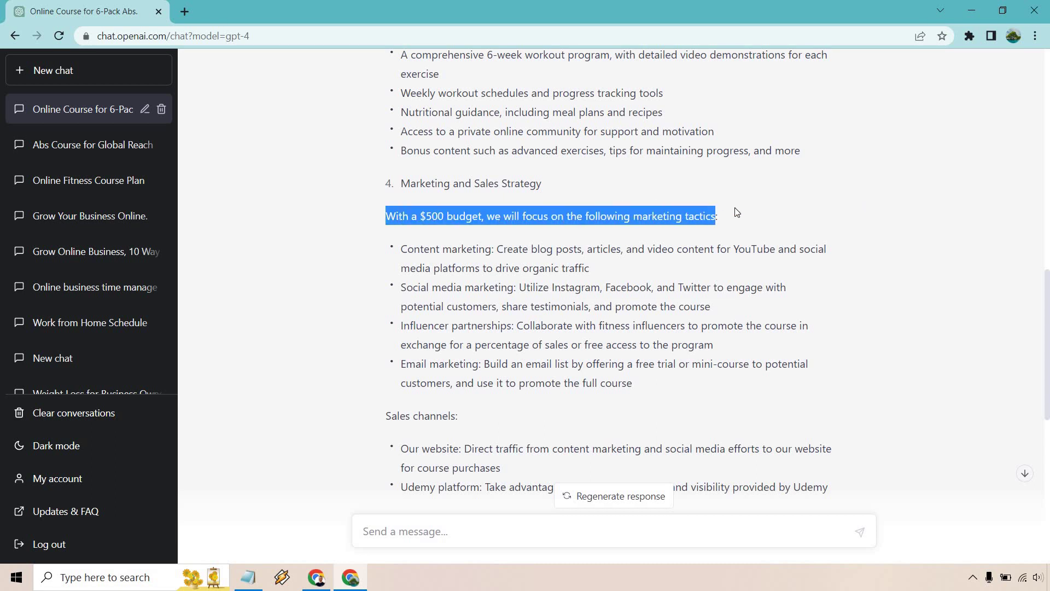
pyautogui.click(737, 212)
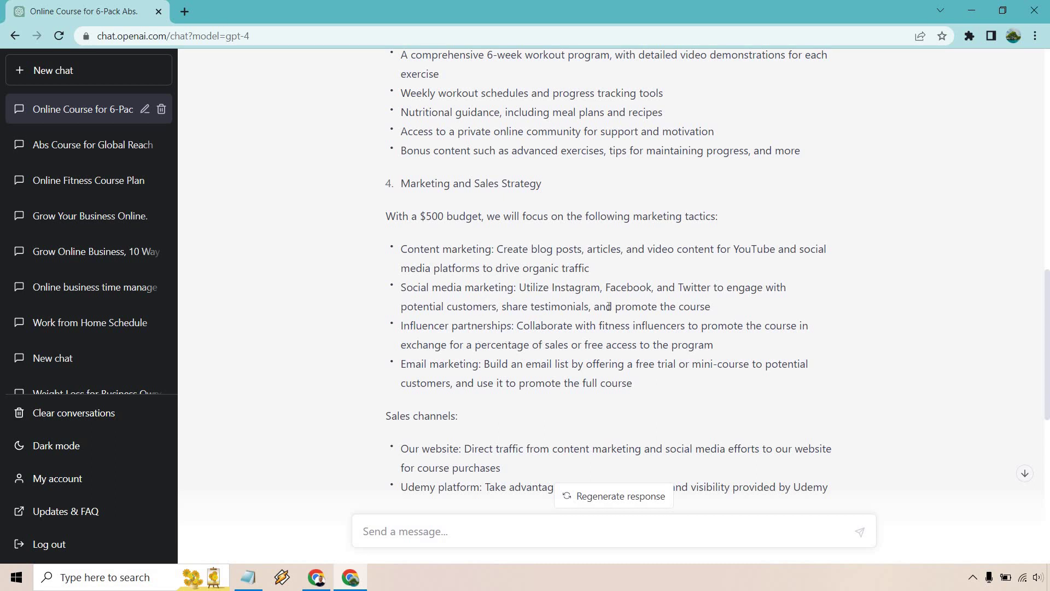
pyautogui.scroll(-2, 651, 306)
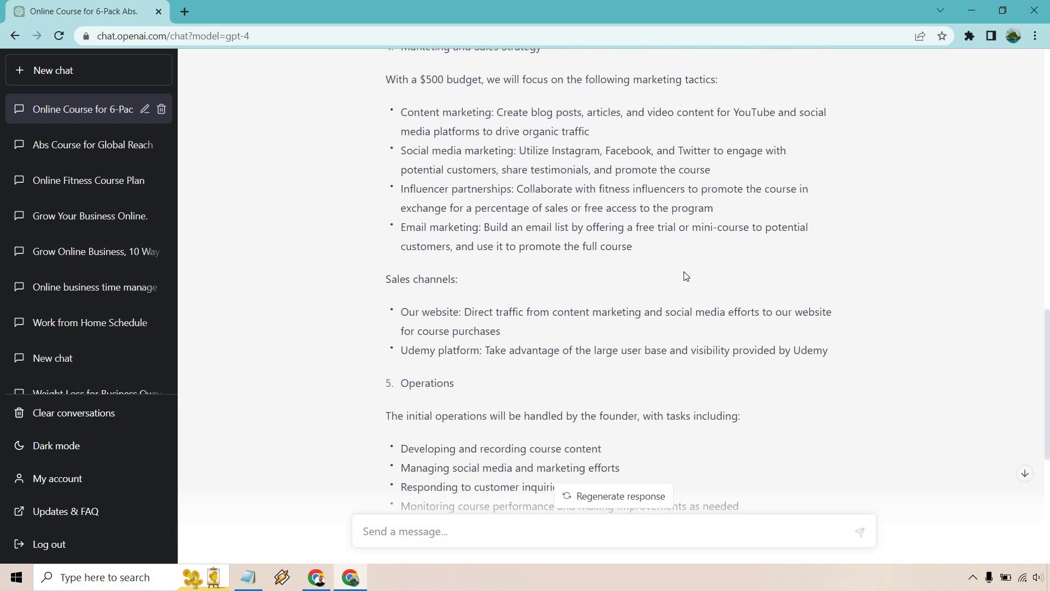
pyautogui.moveTo(400, 310); pyautogui.dragTo(821, 347)
pyautogui.click(769, 290)
pyautogui.scroll(-3, 769, 290)
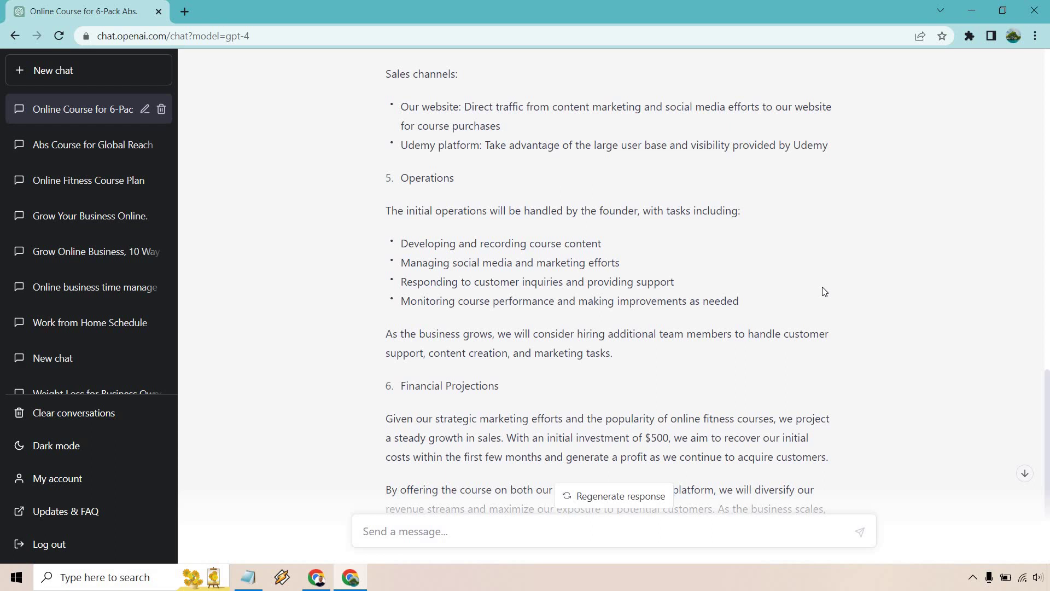
# - Highlight the first-few-months phrase and the cost recovery and profit sentence in the financial projections
pyautogui.scroll(-3, 847, 253)
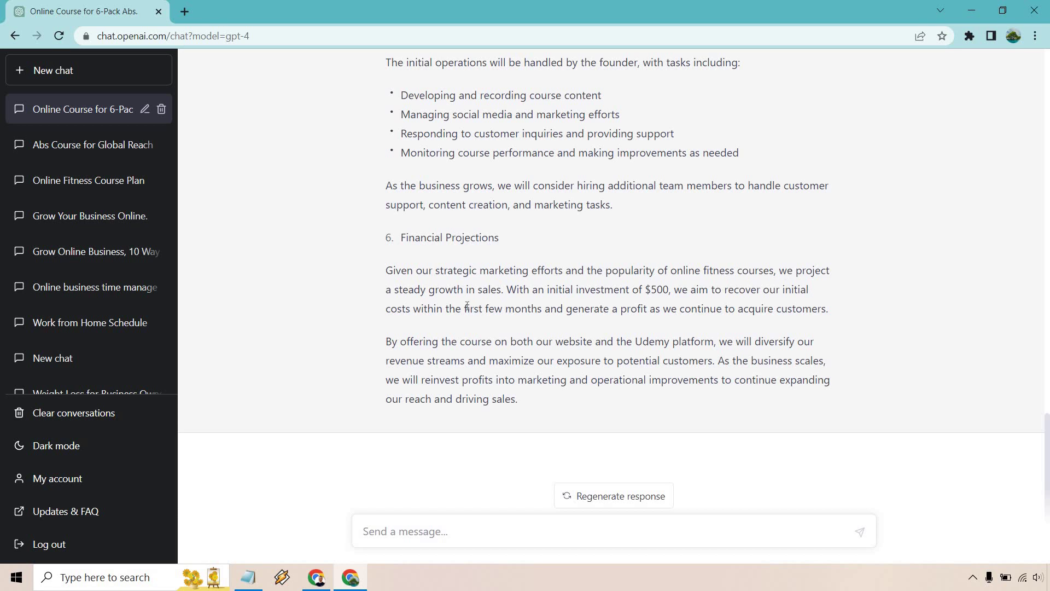
pyautogui.moveTo(468, 308); pyautogui.dragTo(541, 305)
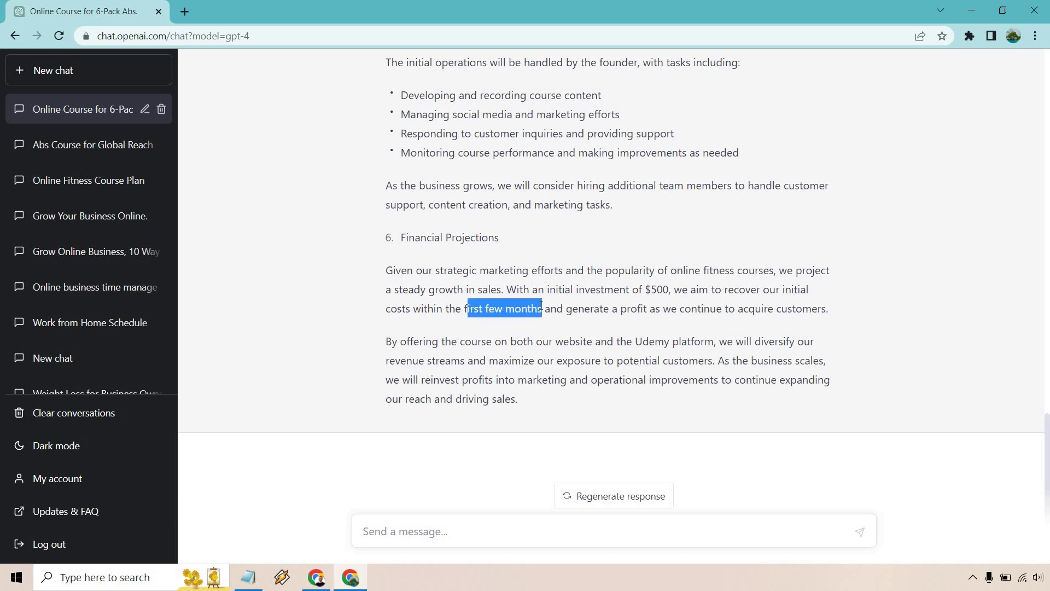
pyautogui.click(852, 314)
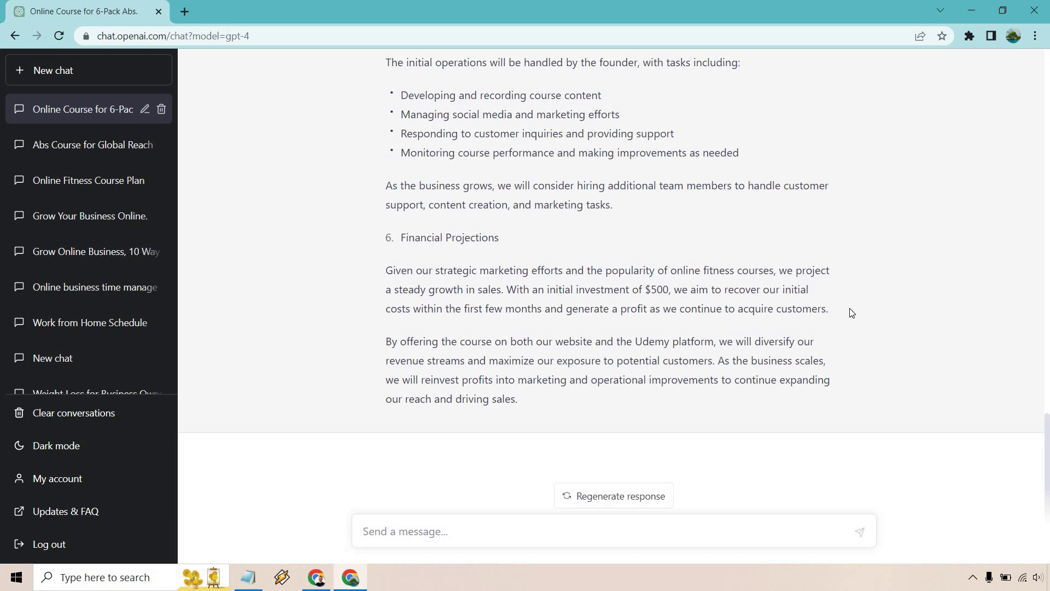
pyautogui.moveTo(846, 311); pyautogui.dragTo(674, 290)
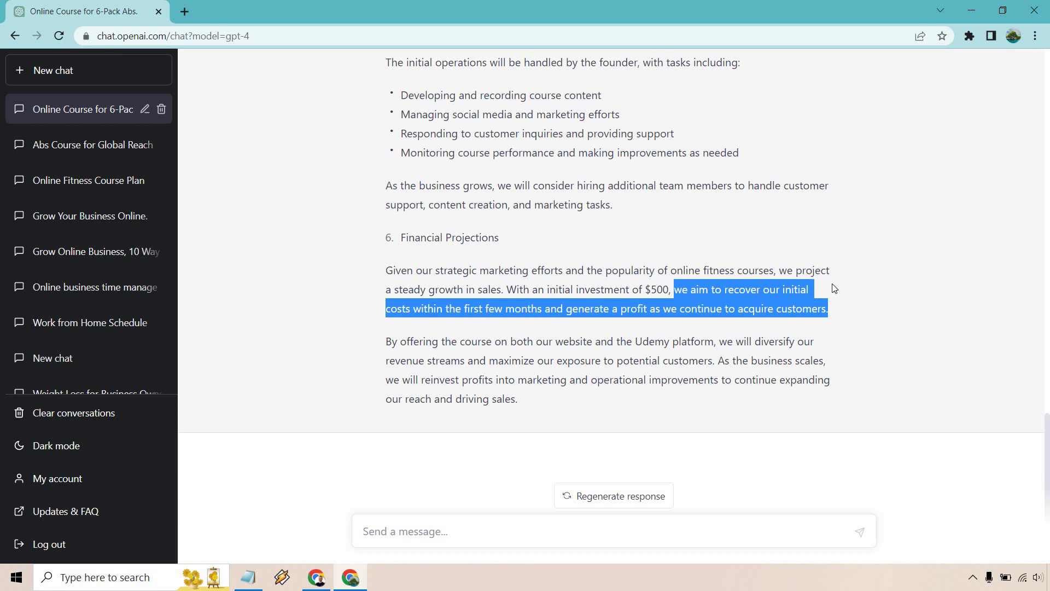
pyautogui.click(890, 284)
pyautogui.scroll(10, 882, 327)
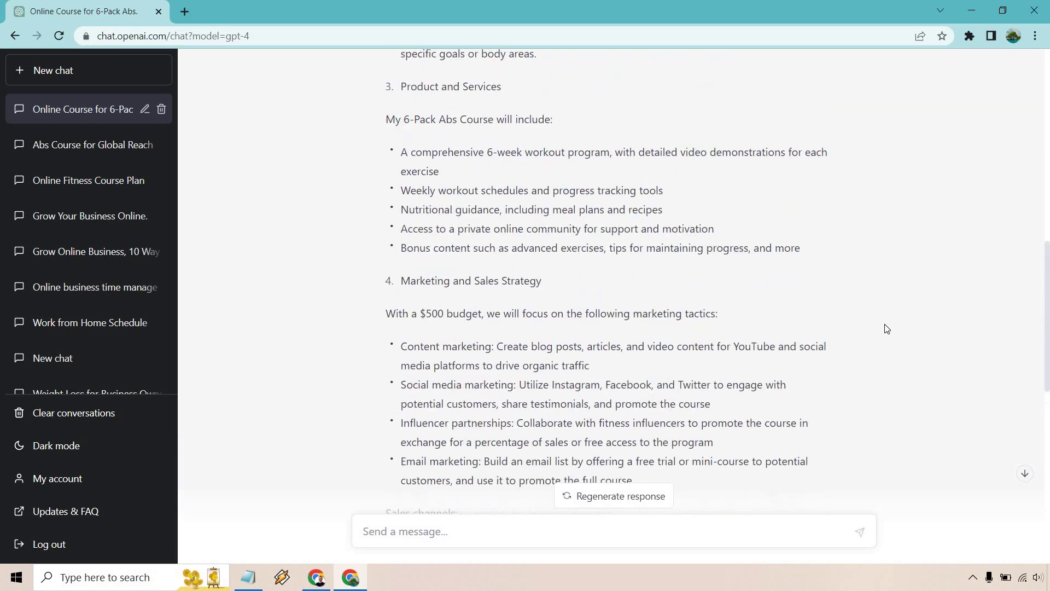
pyautogui.scroll(10, 887, 329)
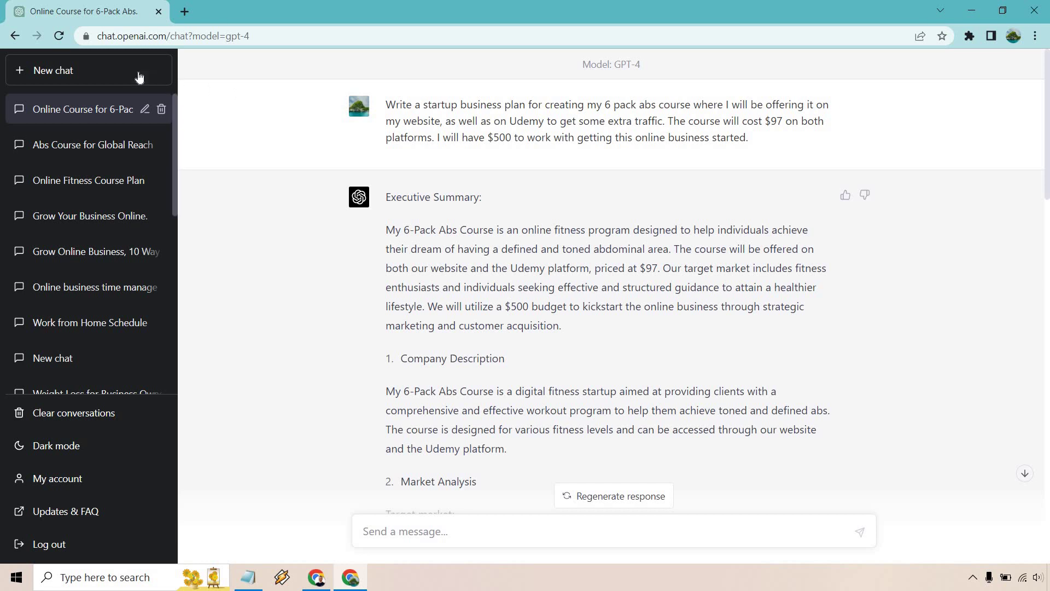
pyautogui.click(138, 74)
pyautogui.click(528, 114)
pyautogui.click(542, 193)
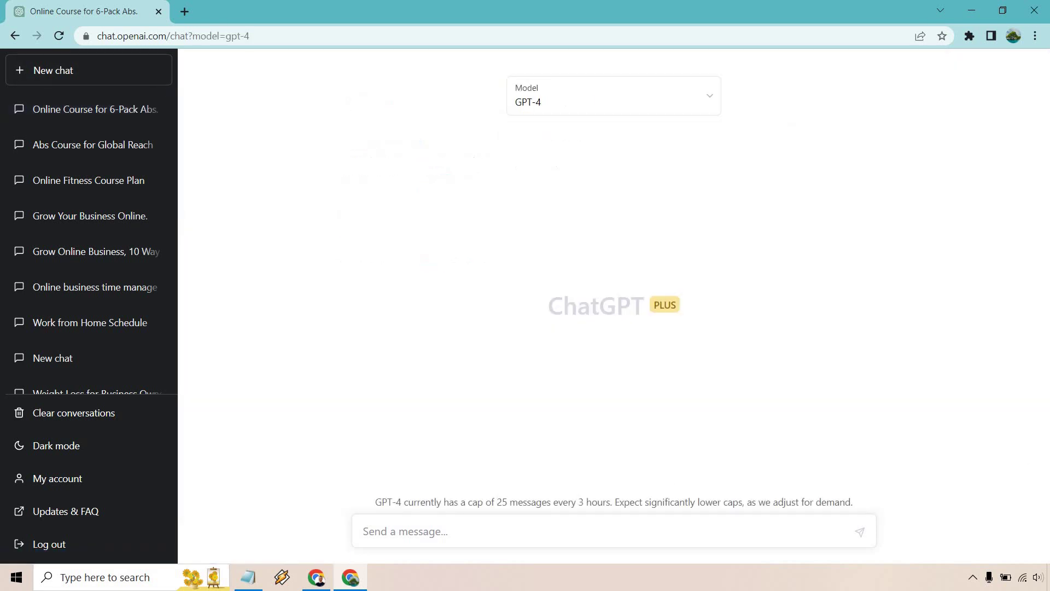
pyautogui.click(66, 108)
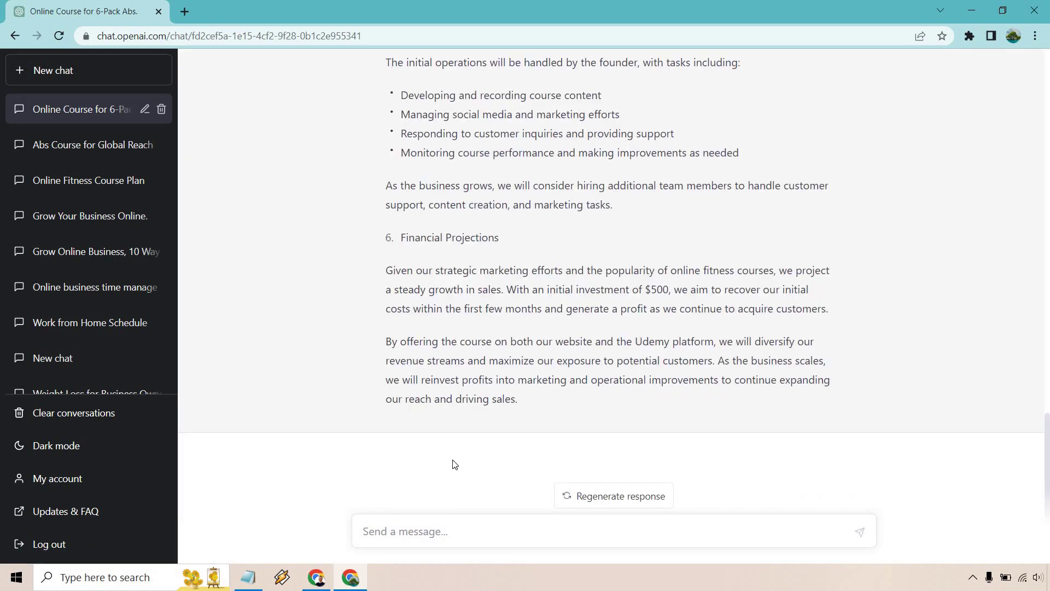
pyautogui.write('Give me a wide variety of examples where I can invest my $500 for getting traffic, leads, and sales to my 6 pack abs online course.')
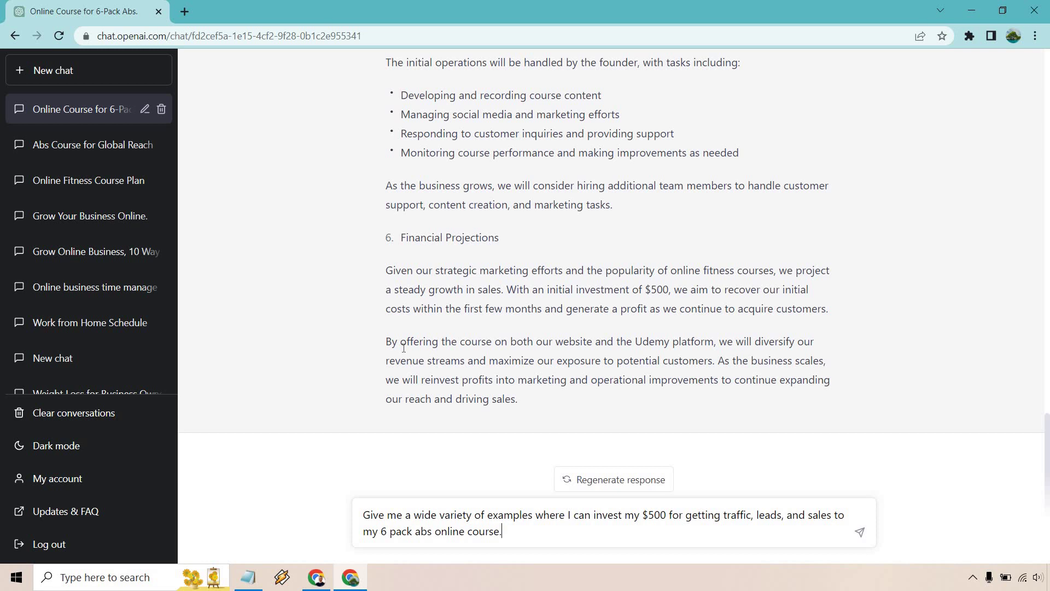
pyautogui.scroll(10, 426, 341)
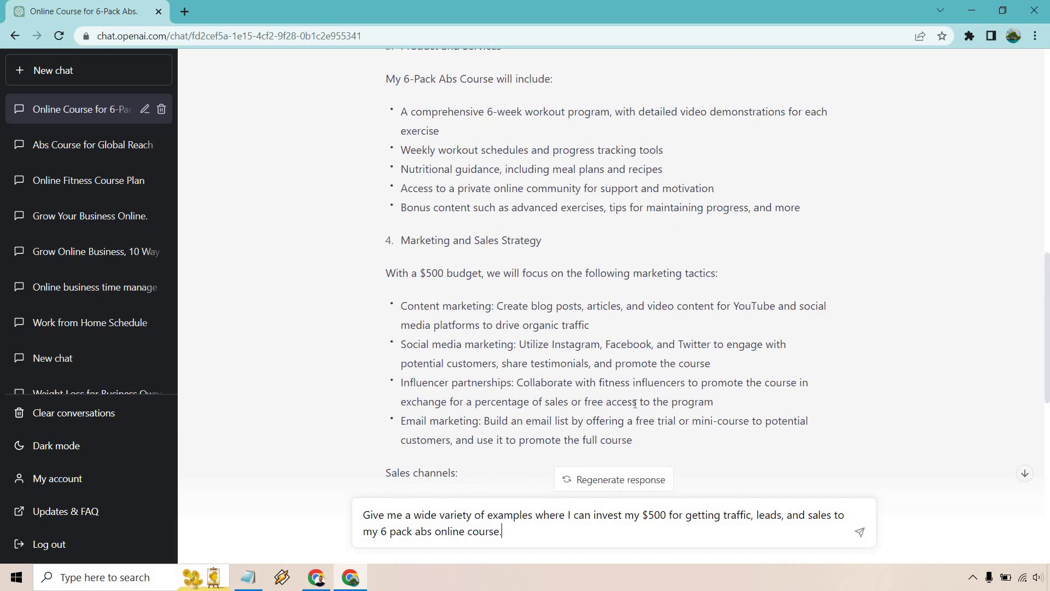
pyautogui.moveTo(647, 439); pyautogui.dragTo(757, 274)
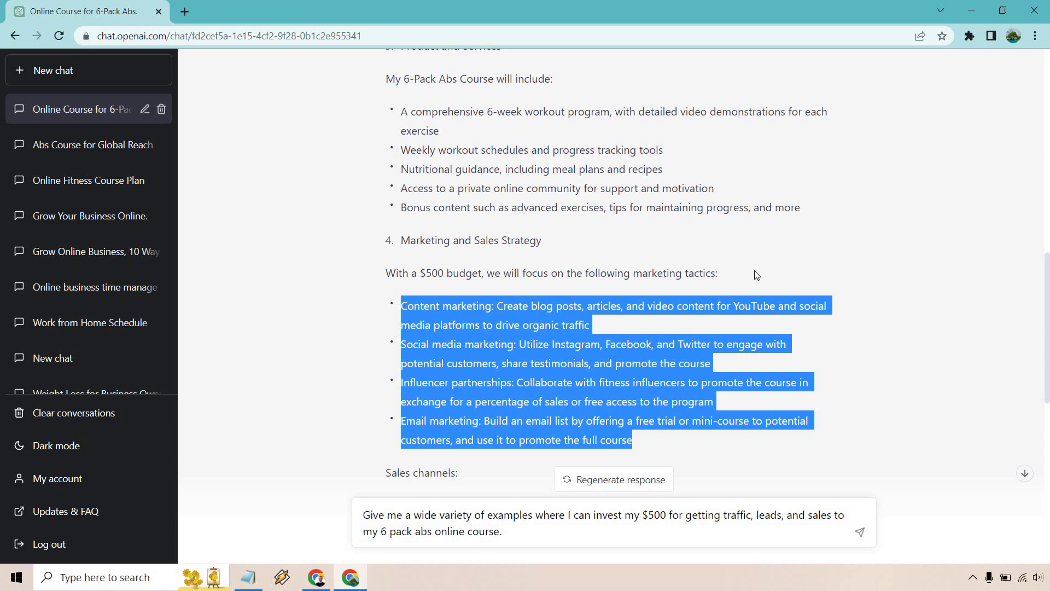
pyautogui.click(766, 265)
pyautogui.scroll(-3, 765, 265)
pyautogui.scroll(15, 755, 263)
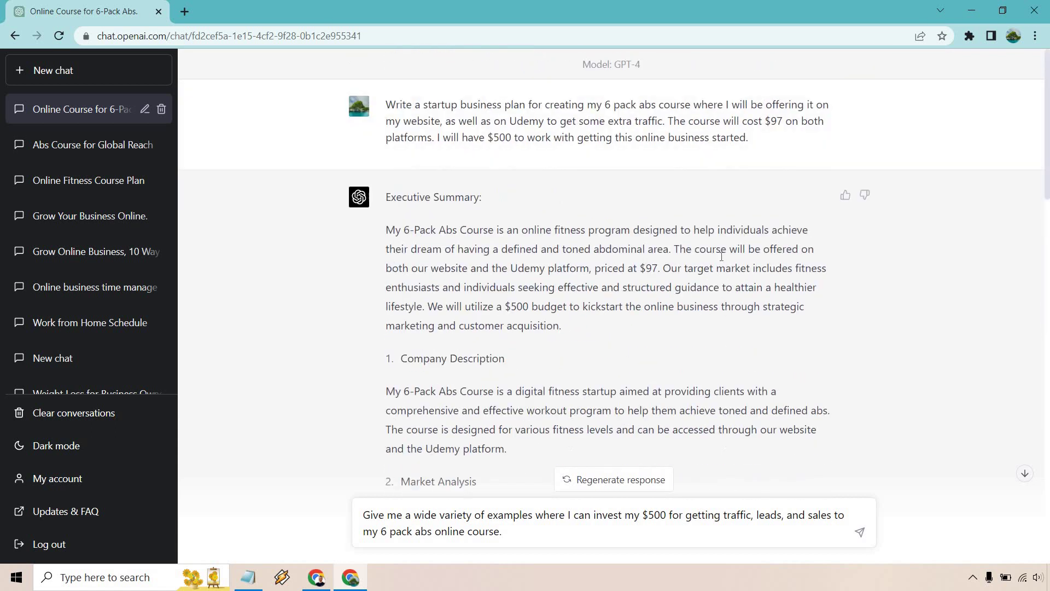
pyautogui.scroll(-17, 729, 259)
pyautogui.scroll(-6, 732, 258)
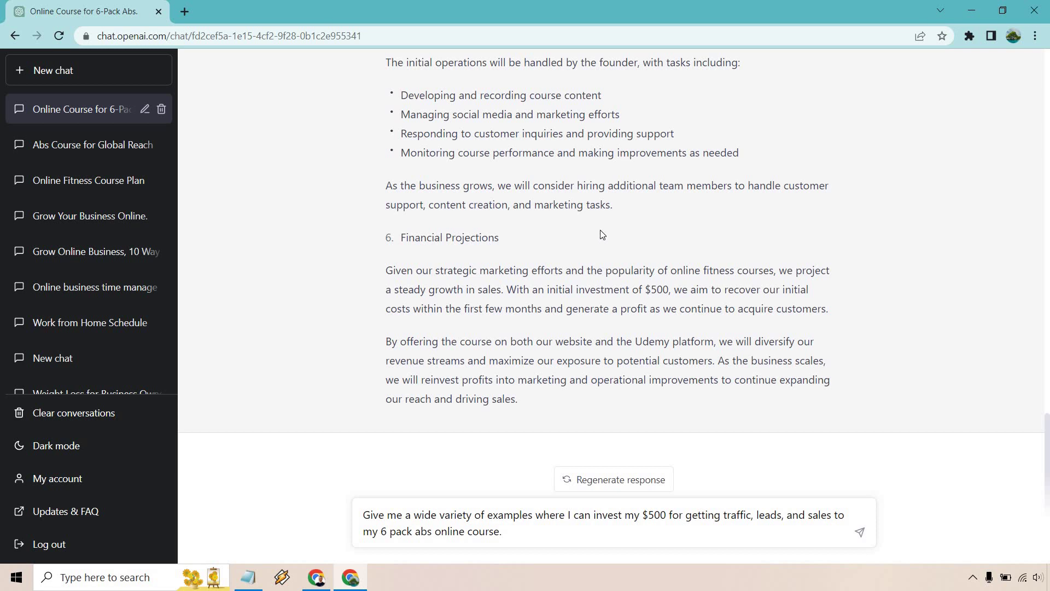
# - Send the $500 marketing investment request and highlight the Online Advertising bullets in the reply
pyautogui.click(860, 530)
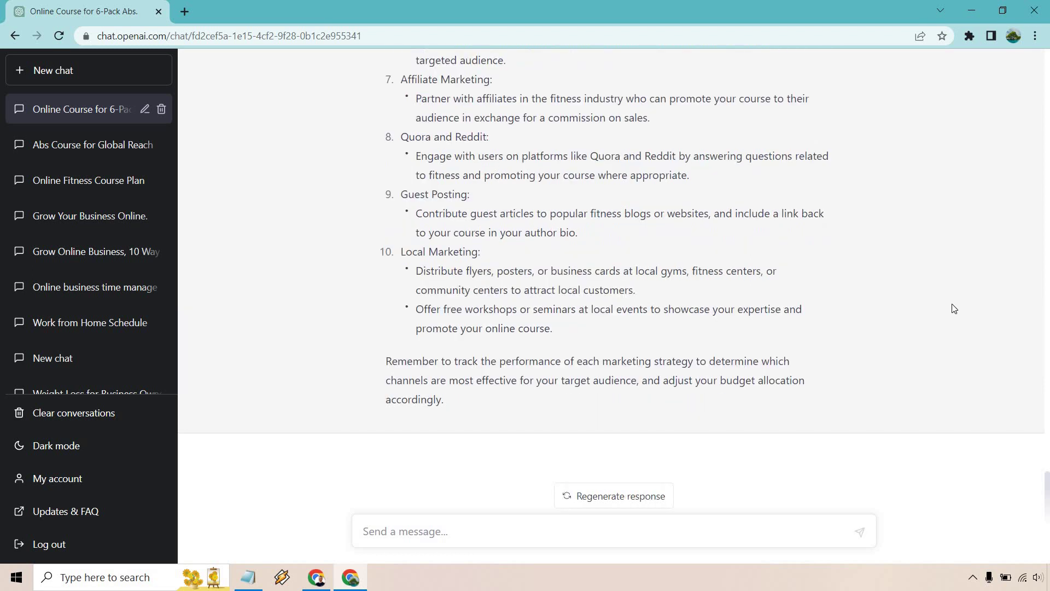
pyautogui.scroll(15, 952, 308)
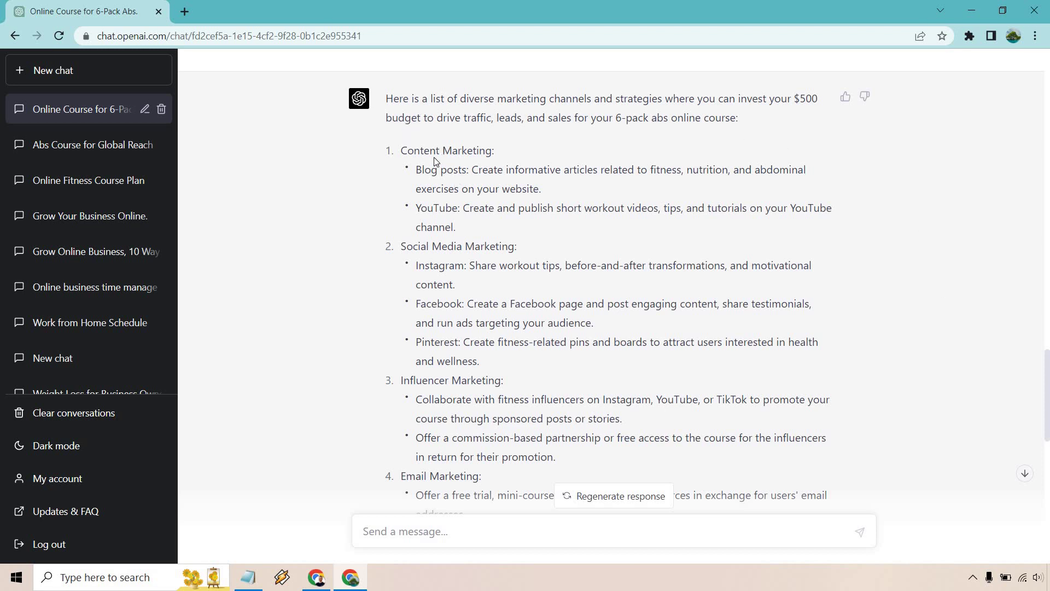
pyautogui.scroll(-3, 296, 199)
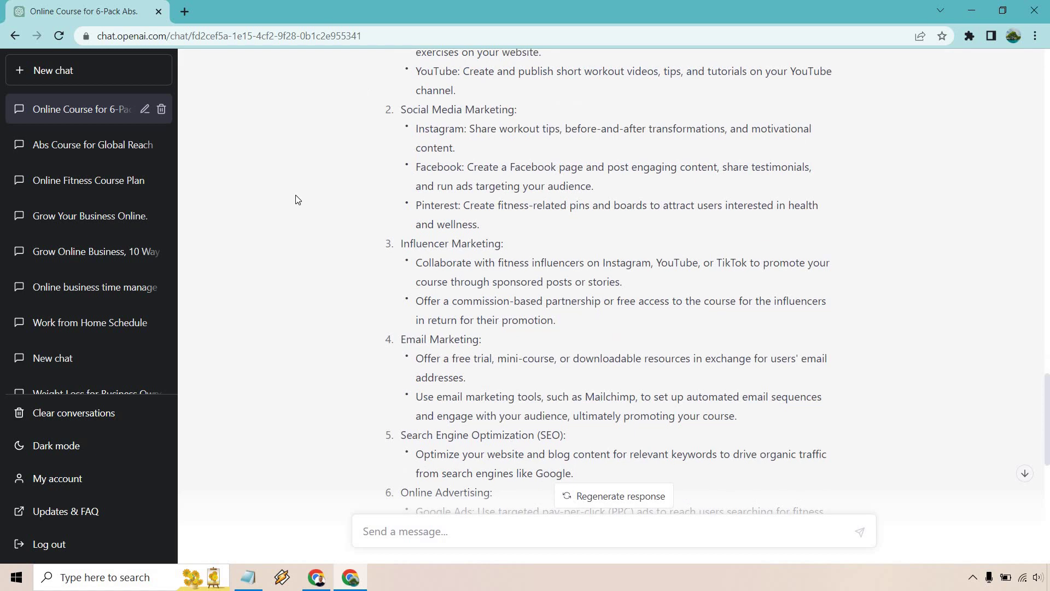
pyautogui.scroll(-1, 297, 199)
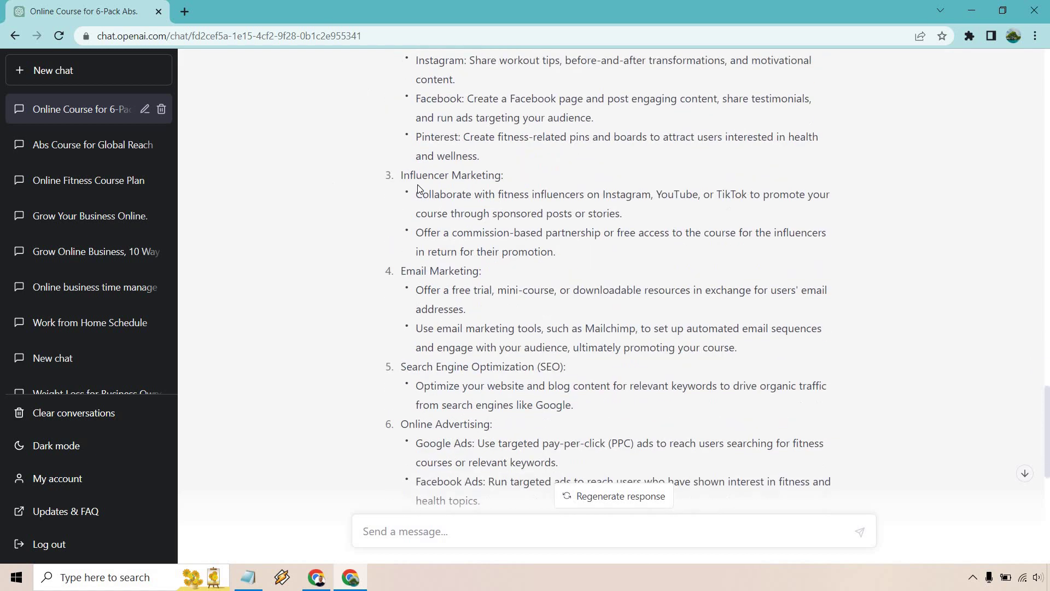
pyautogui.scroll(-1, 308, 204)
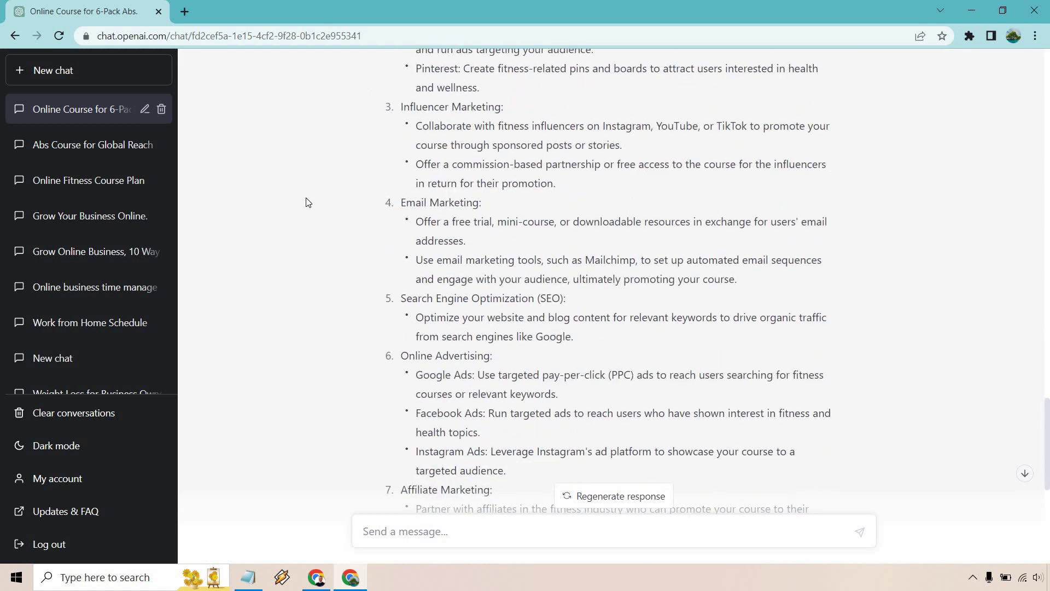
pyautogui.scroll(-2, 308, 202)
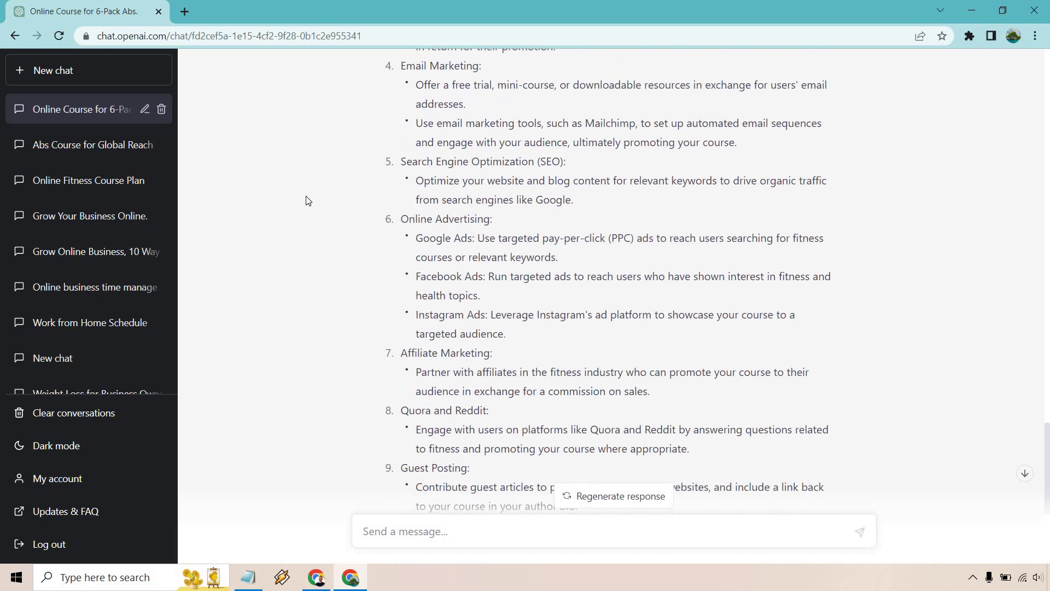
pyautogui.moveTo(518, 338); pyautogui.dragTo(359, 263)
pyautogui.click(360, 263)
# - Highlight the author bio link advice under Guest Posting and the flyers advice under Local Marketing
pyautogui.scroll(-1, 359, 263)
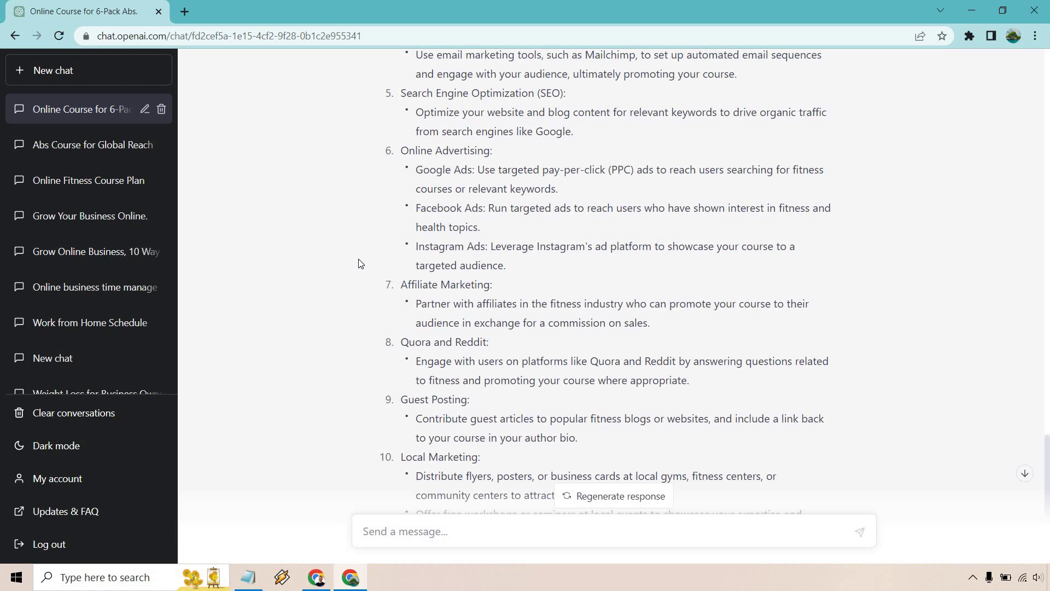
pyautogui.scroll(-1, 358, 262)
pyautogui.scroll(-1, 350, 240)
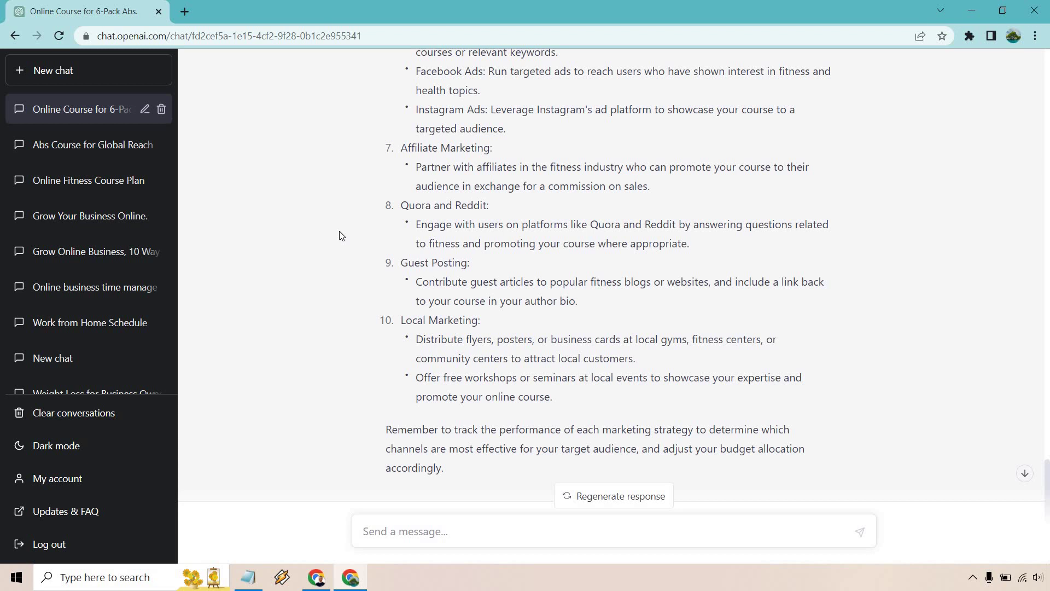
pyautogui.scroll(-2, 341, 236)
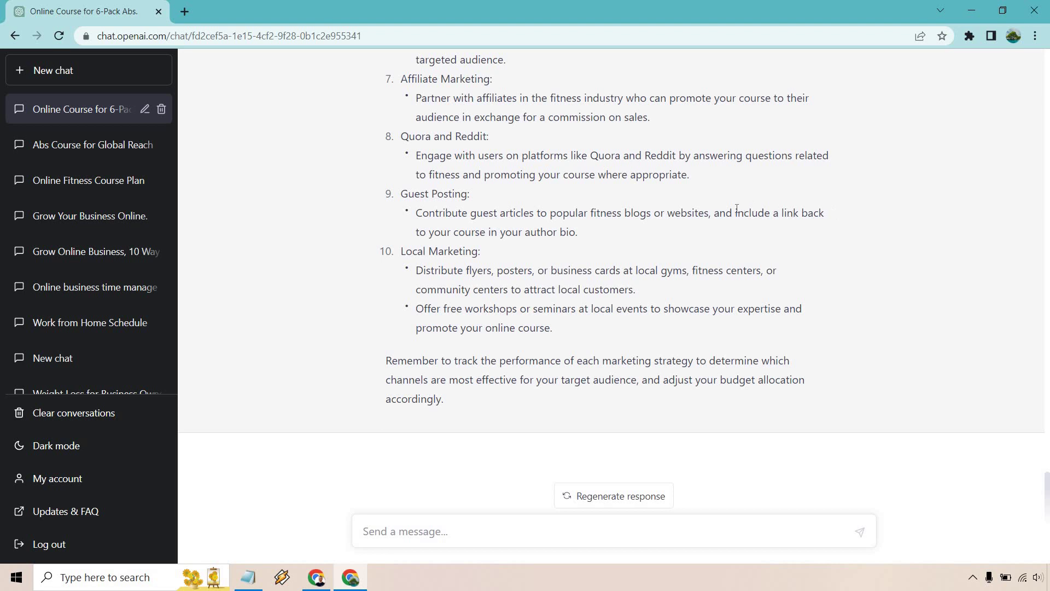
pyautogui.moveTo(736, 211)
pyautogui.mouseDown()
pyautogui.moveTo(785, 231)
pyautogui.moveTo(729, 230)
pyautogui.mouseUp()
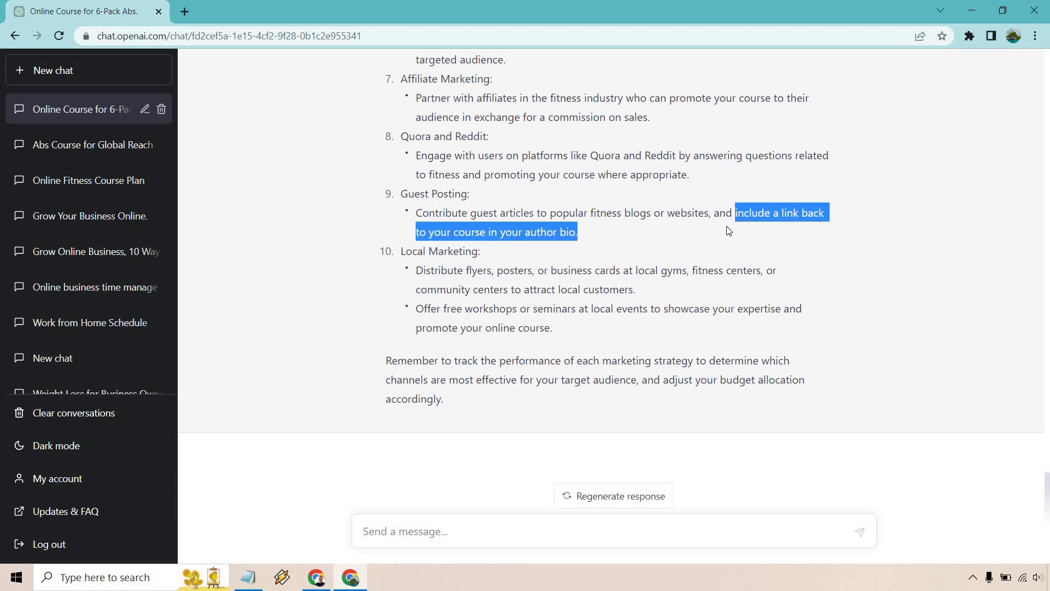
pyautogui.click(729, 231)
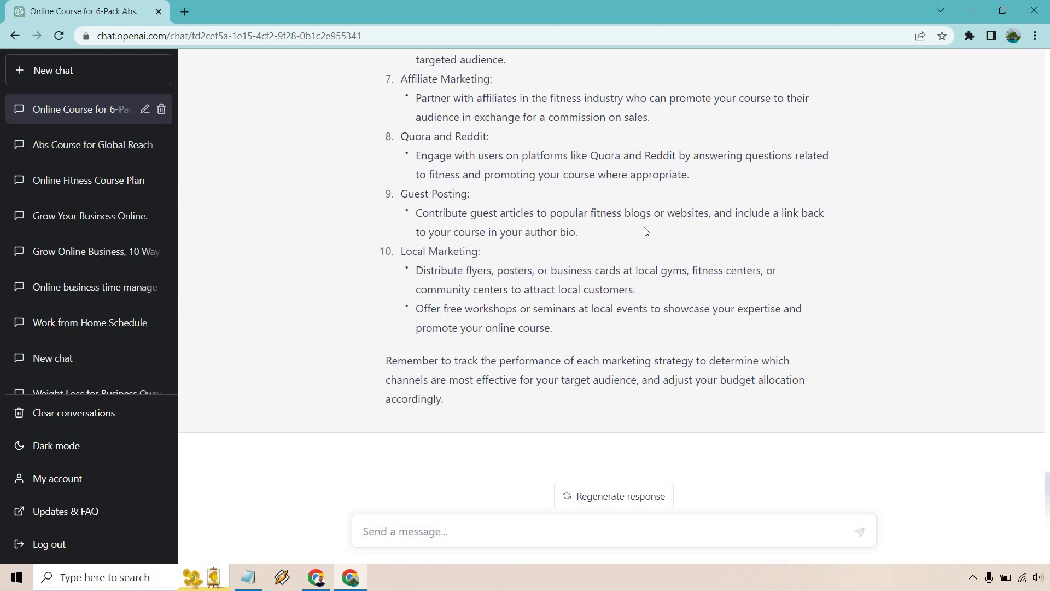
pyautogui.moveTo(417, 269); pyautogui.dragTo(533, 271)
pyautogui.click(565, 258)
pyautogui.scroll(12, 932, 314)
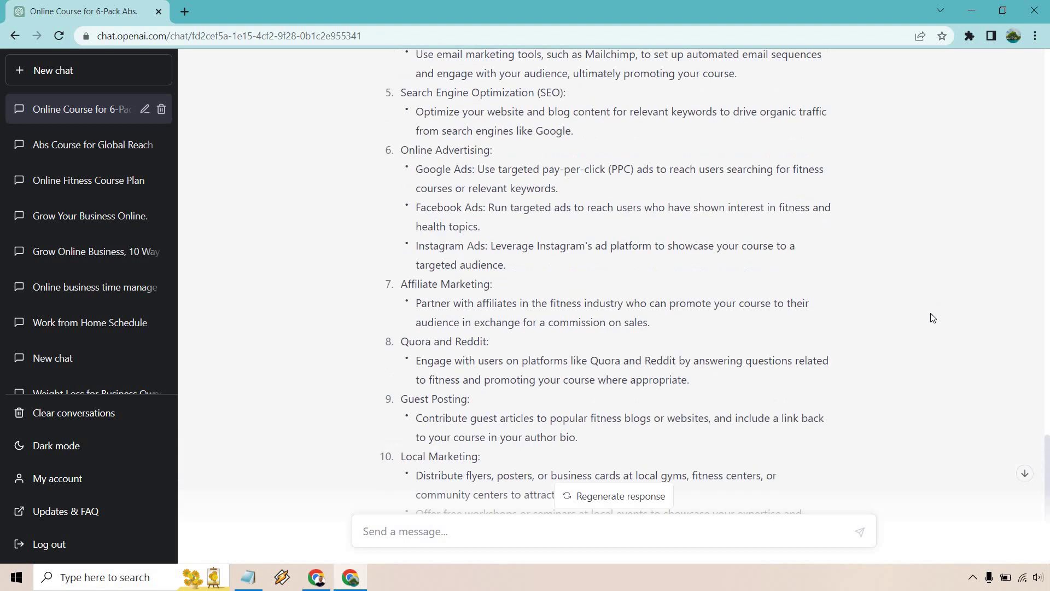
pyautogui.scroll(1, 933, 320)
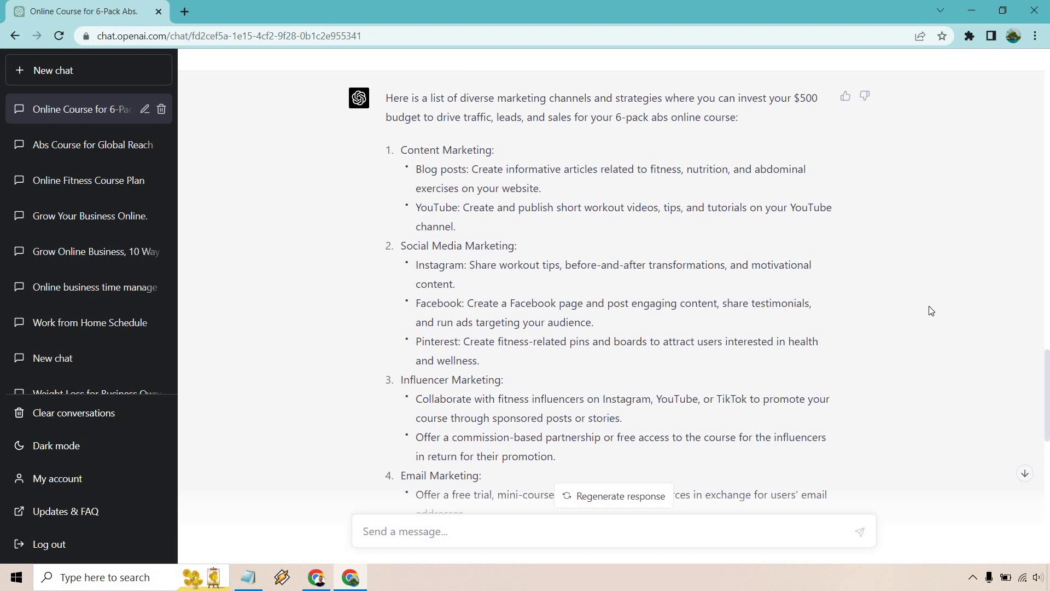
pyautogui.scroll(15, 931, 311)
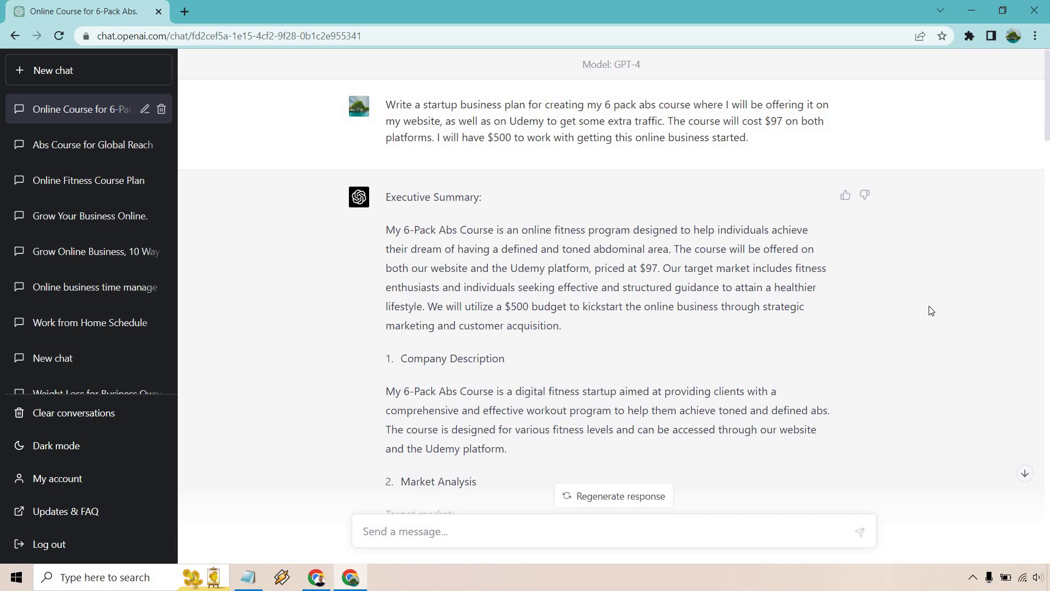
pyautogui.scroll(-20, 921, 281)
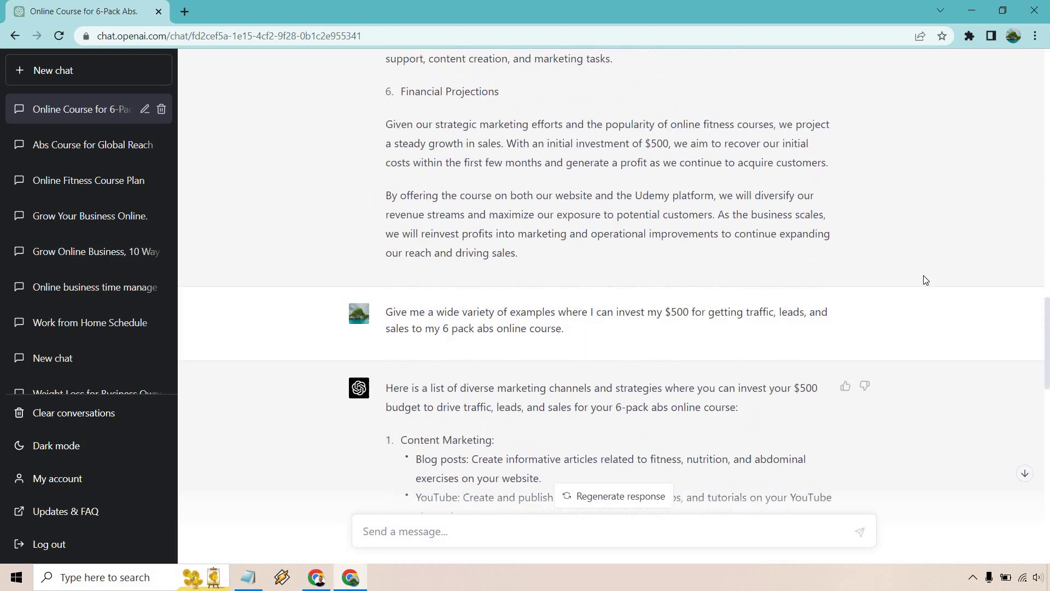
pyautogui.scroll(-3, 926, 280)
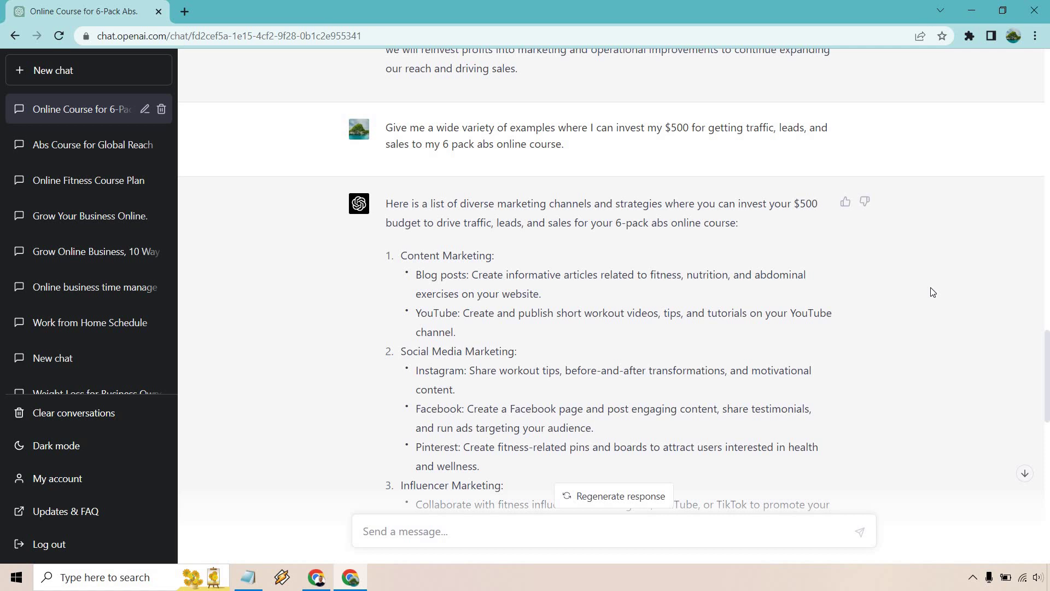
pyautogui.scroll(-2, 932, 292)
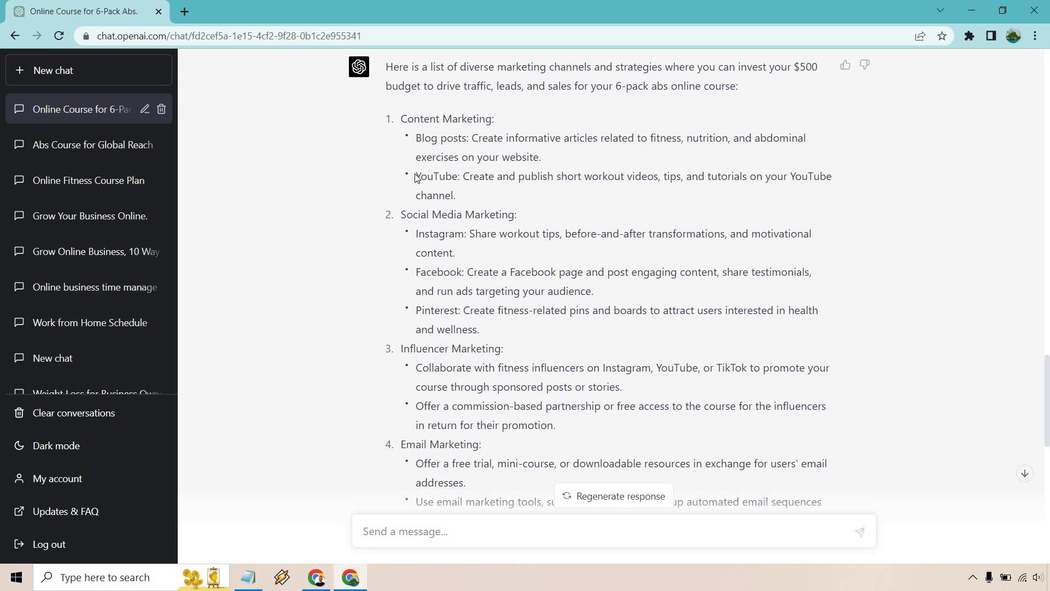
pyautogui.tripleClick(436, 181)
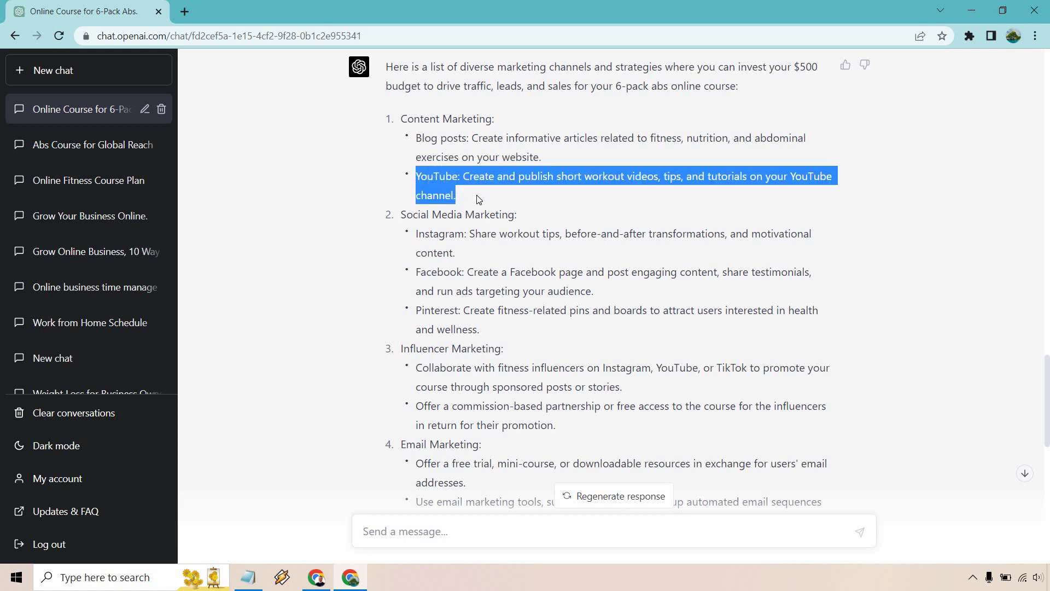
pyautogui.click(454, 364)
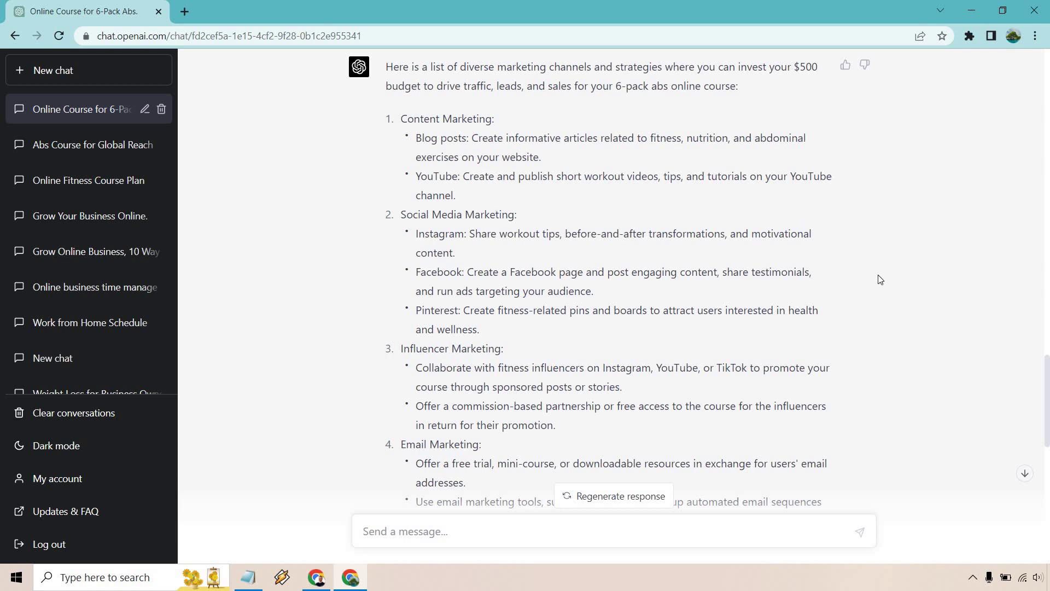
pyautogui.scroll(15, 881, 279)
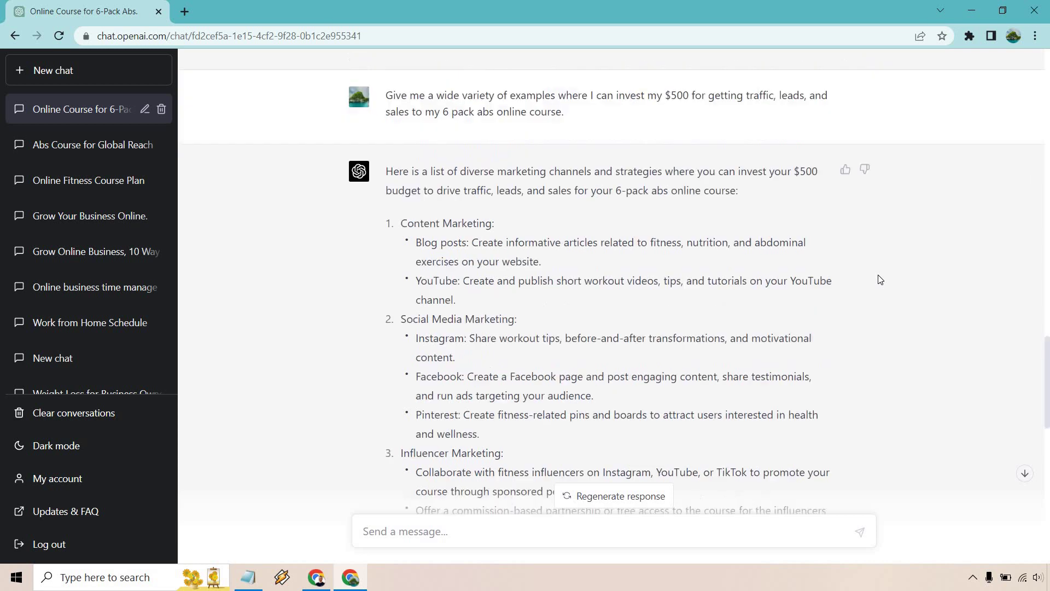